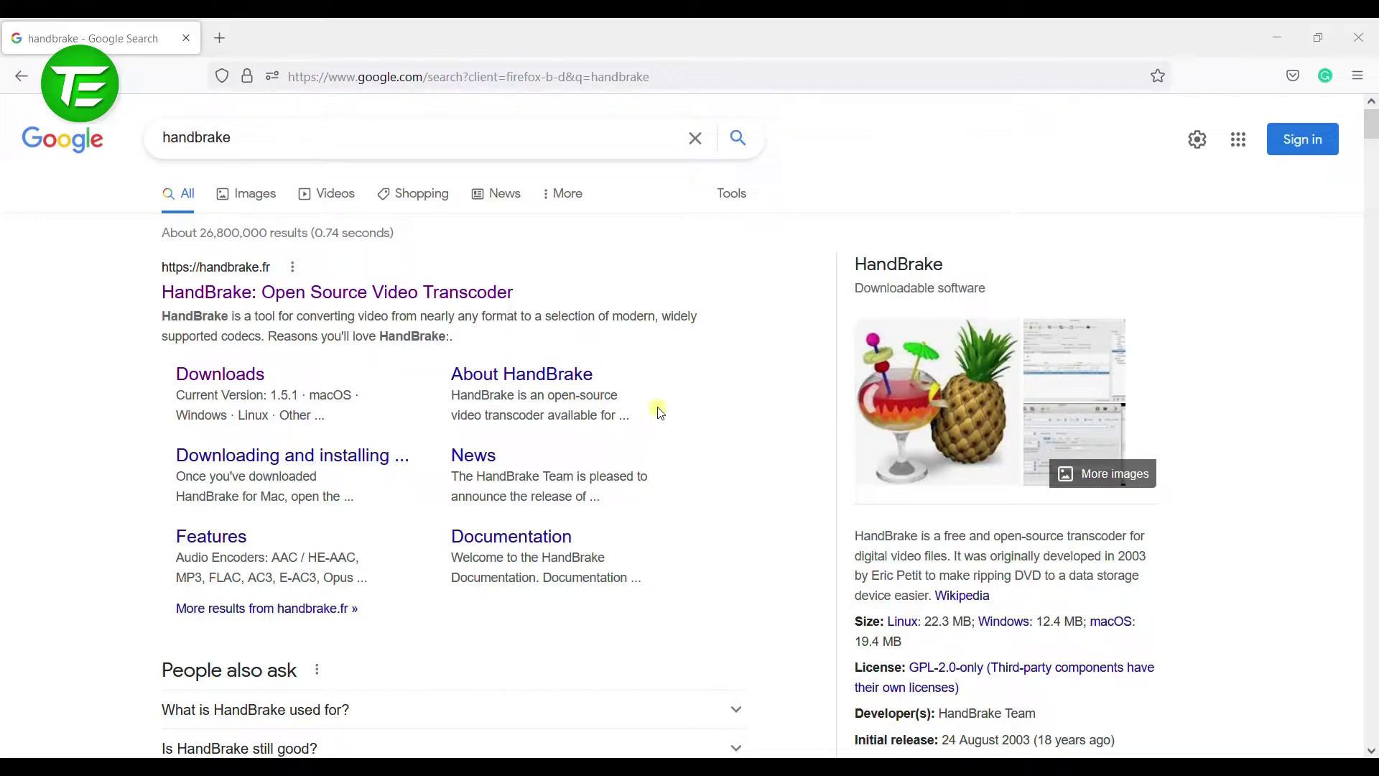
Open the HandBrake website from the search results, and in HandBrake browse for a single source file in the Desktop's Handbrake Converter folder.
{"action": "left_click", "coordinate": [420, 293]}
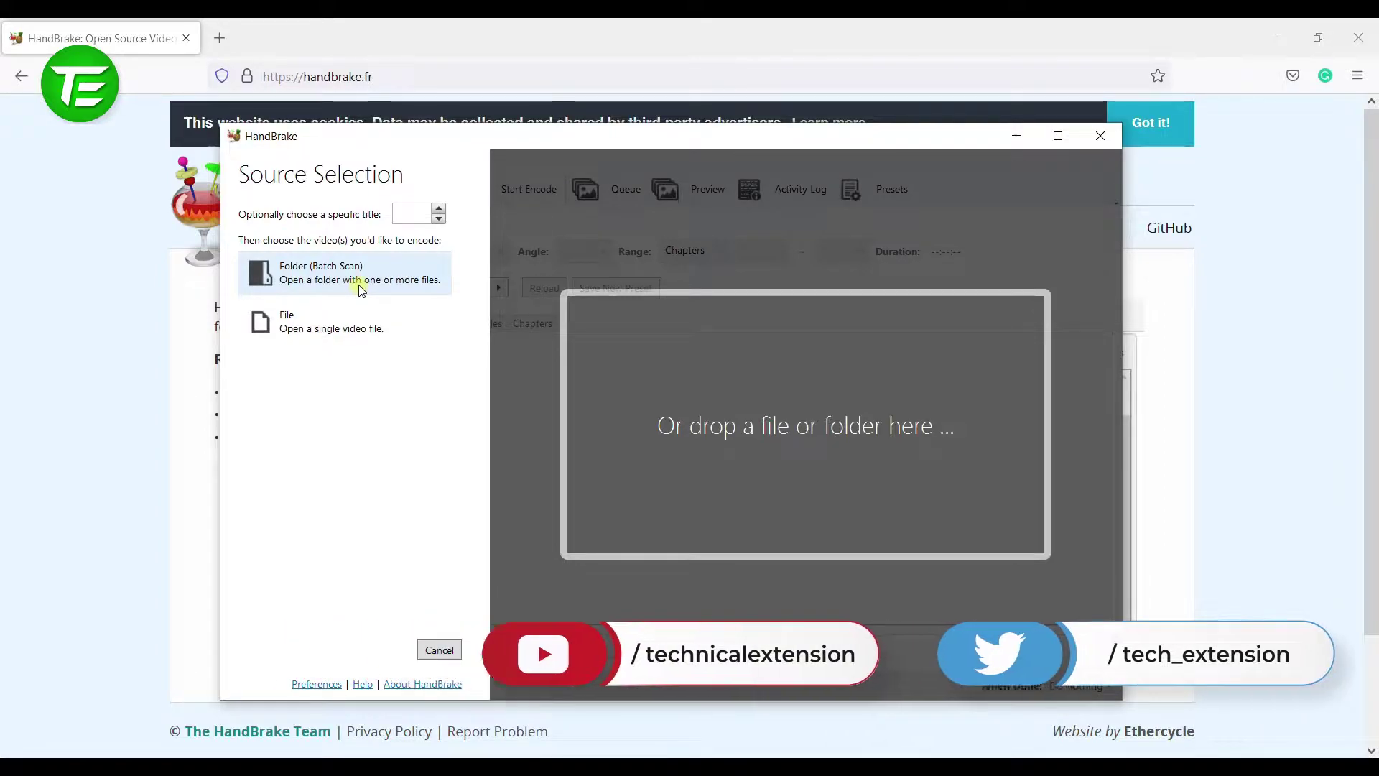
{"action": "left_click", "coordinate": [347, 345]}
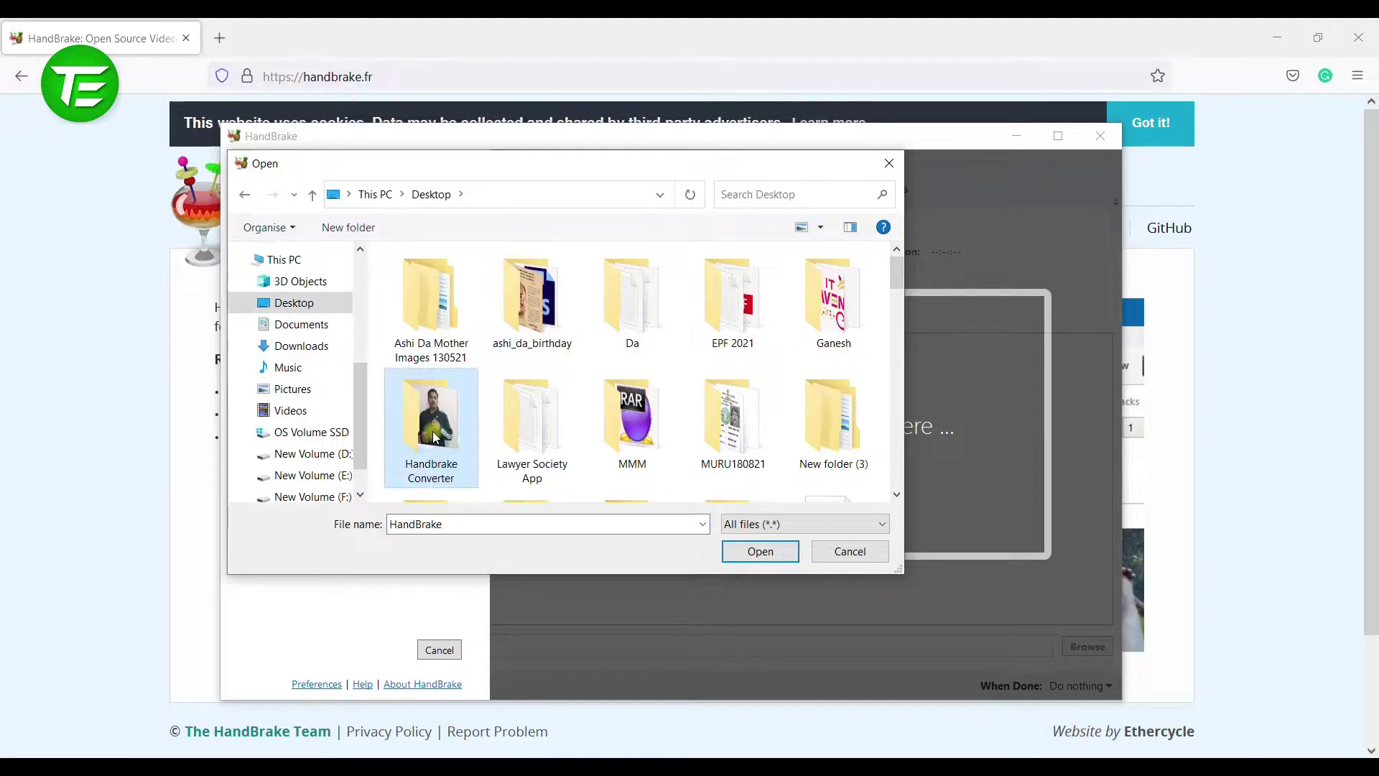
{"action": "double_click", "coordinate": [431, 420]}
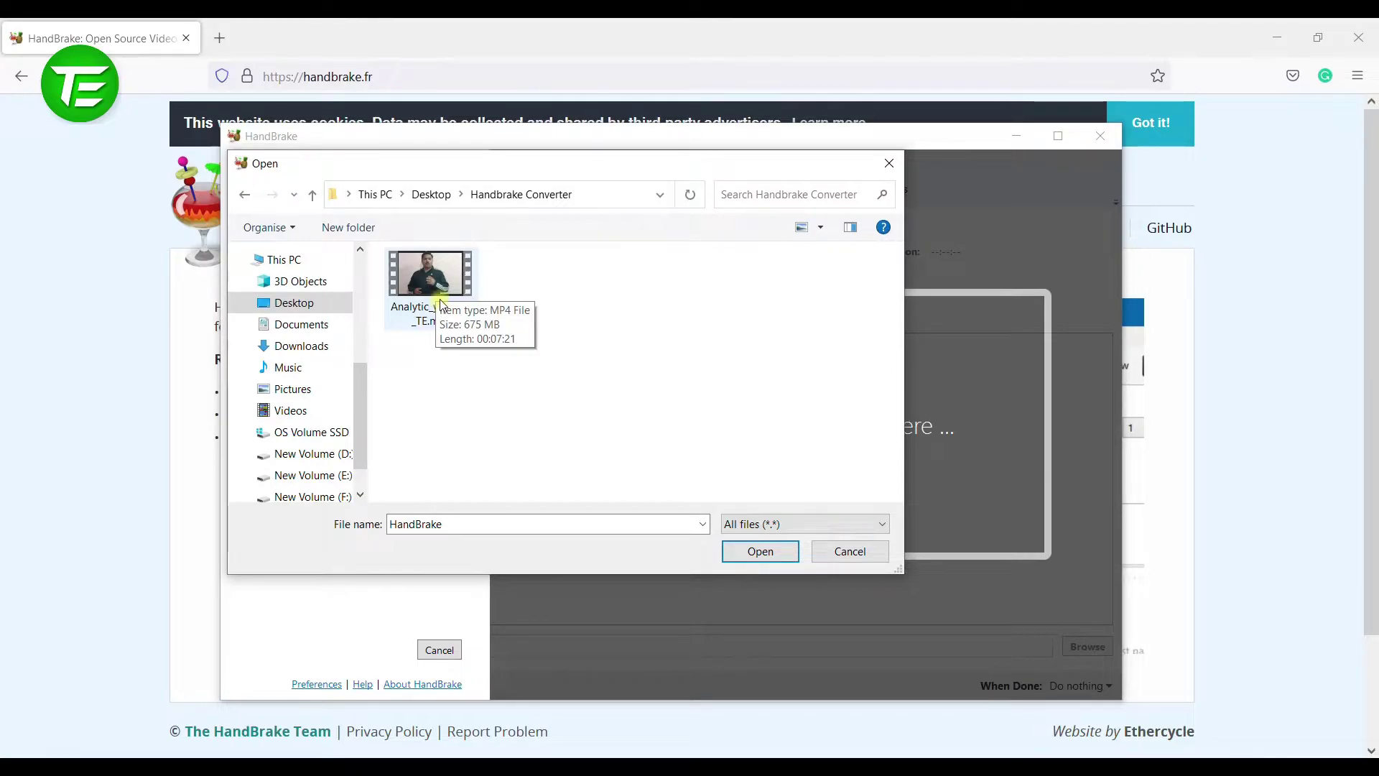
Check the file size of Analytic_youtube_TE.mp4 in its file properties.
{"action": "left_click", "coordinate": [419, 321]}
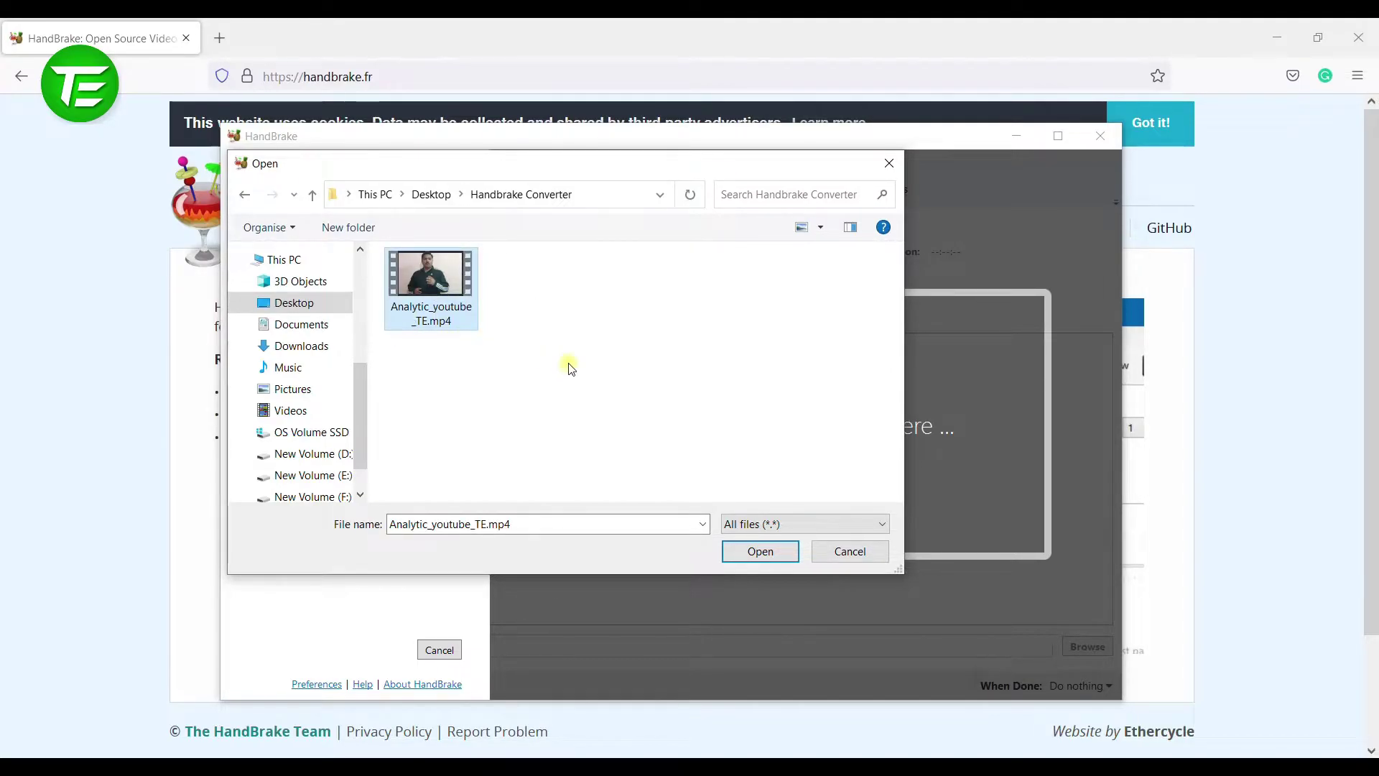
{"action": "right_click", "coordinate": [447, 300]}
{"action": "left_click", "coordinate": [349, 742]}
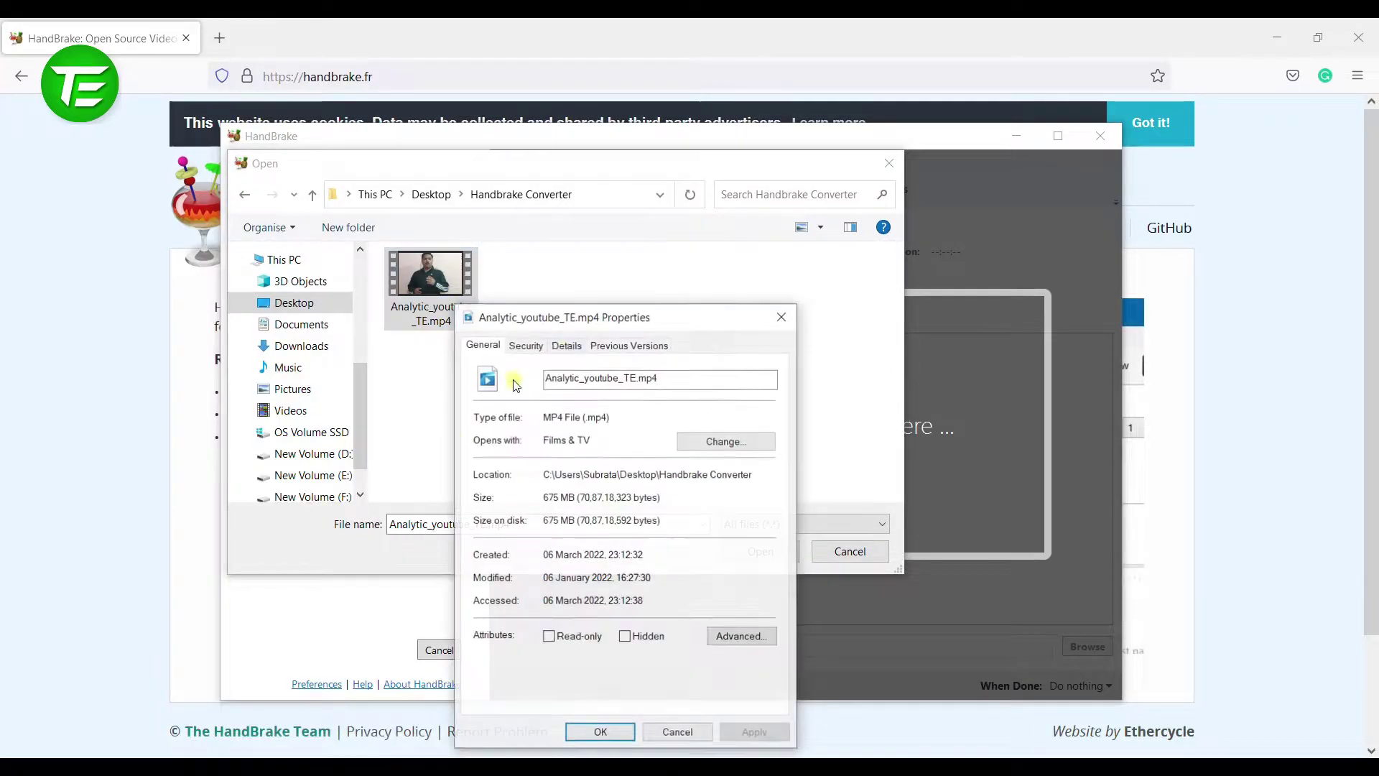
{"action": "left_click_drag", "start_coordinate": [575, 317], "coordinate": [601, 259]}
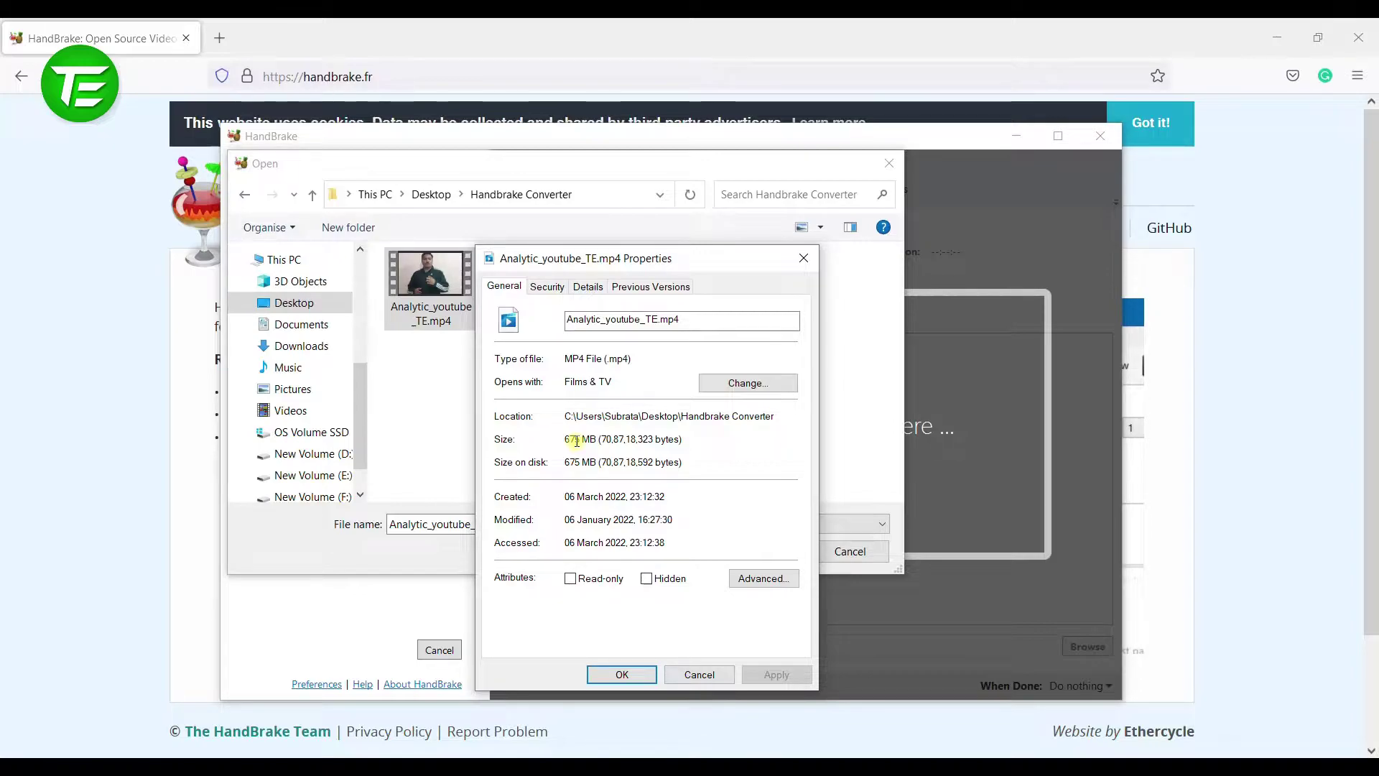
{"action": "left_click", "coordinate": [700, 674]}
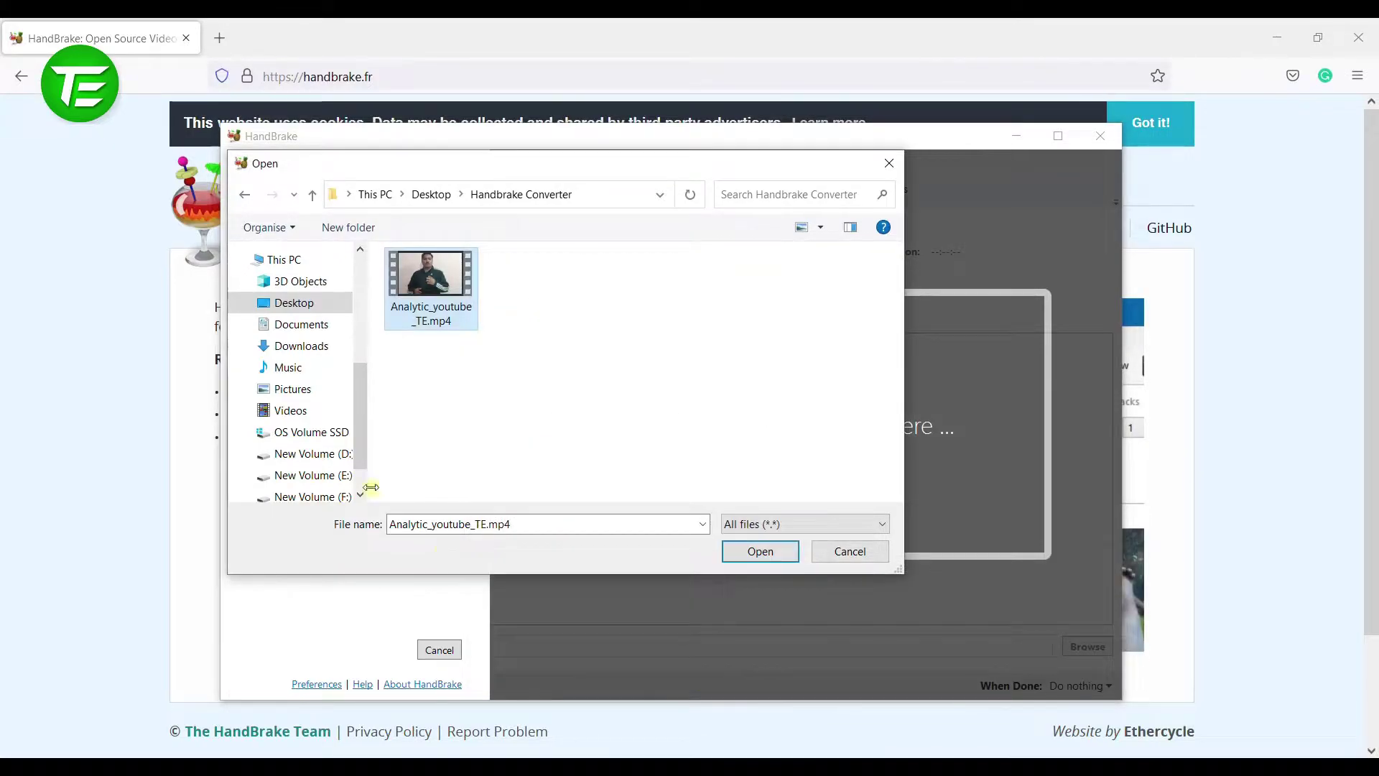
Play Analytic_youtube_TE.mp4 in the video player and skim through the footage.
{"action": "right_click", "coordinate": [439, 305]}
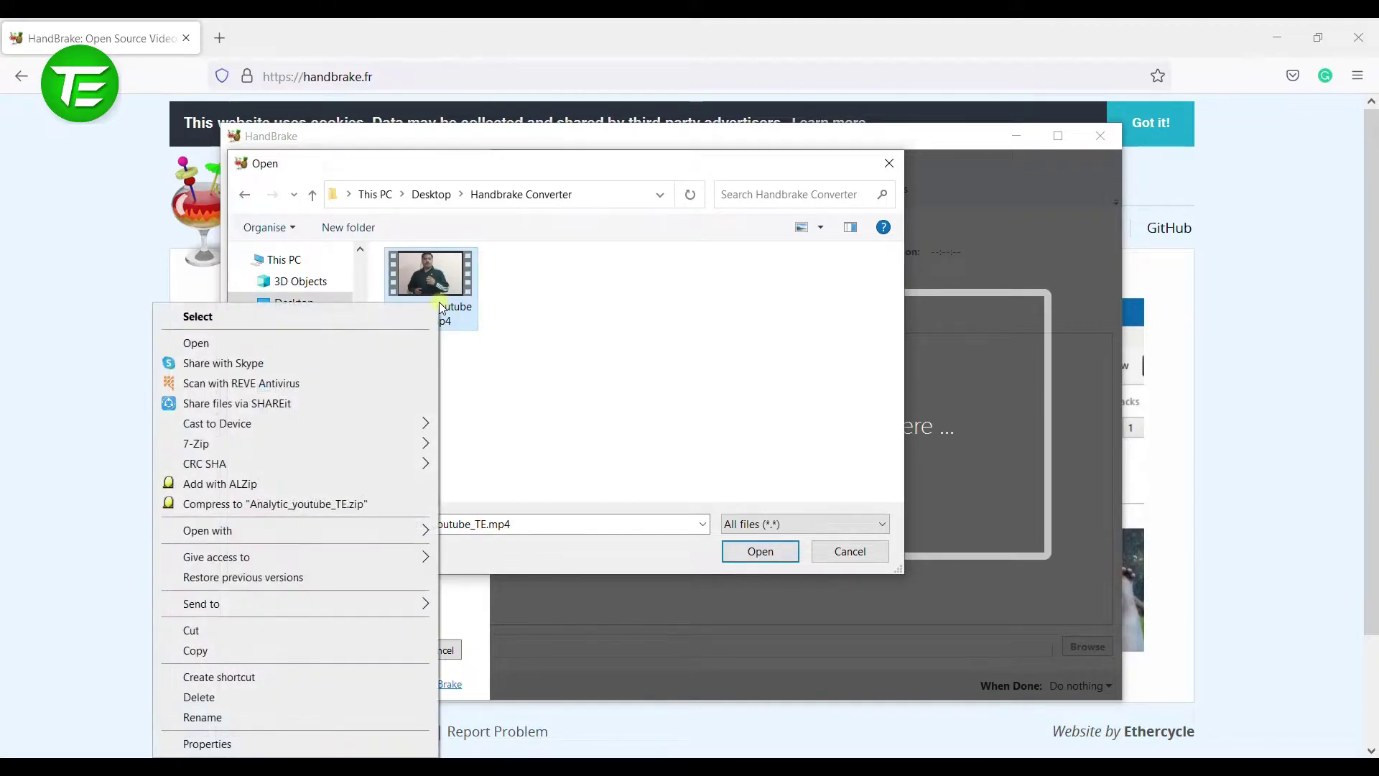
{"action": "left_click", "coordinate": [405, 348]}
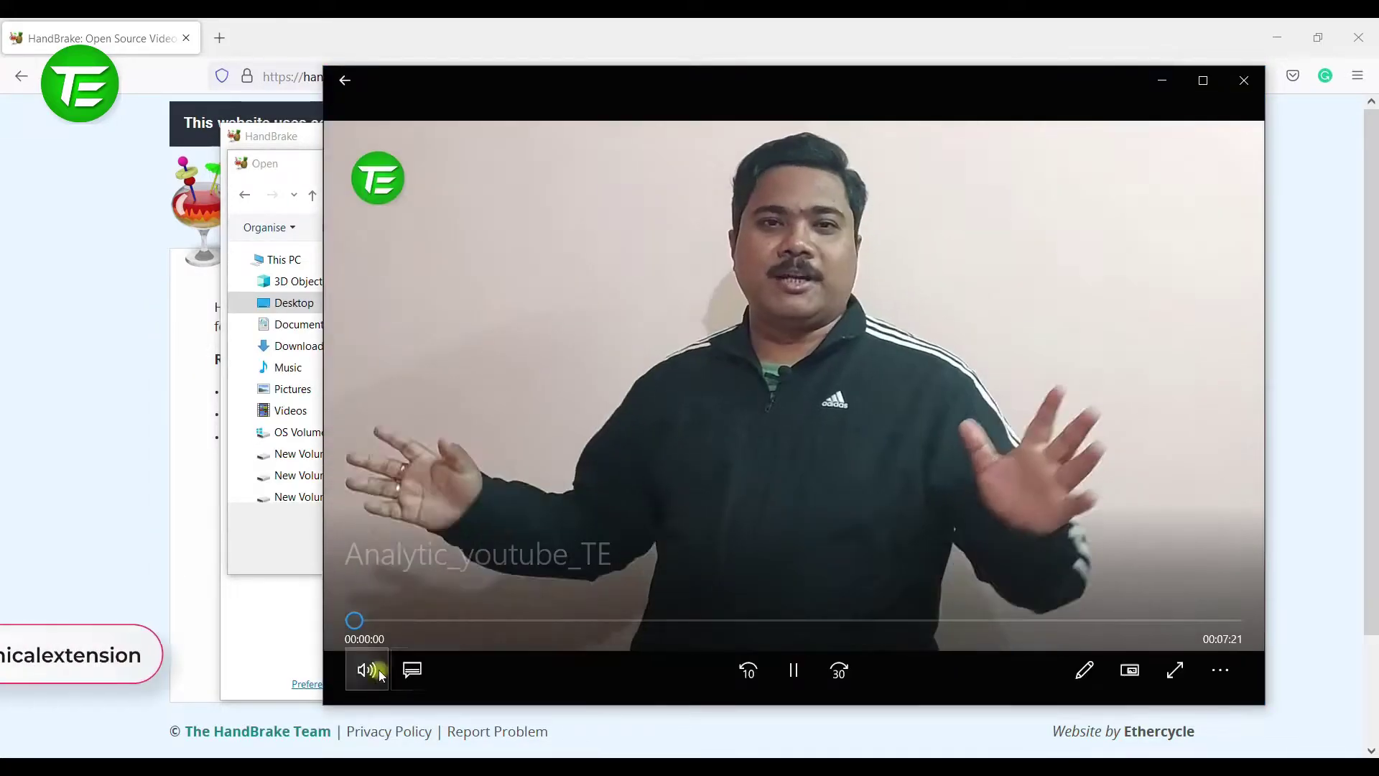
{"action": "left_click", "coordinate": [363, 665]}
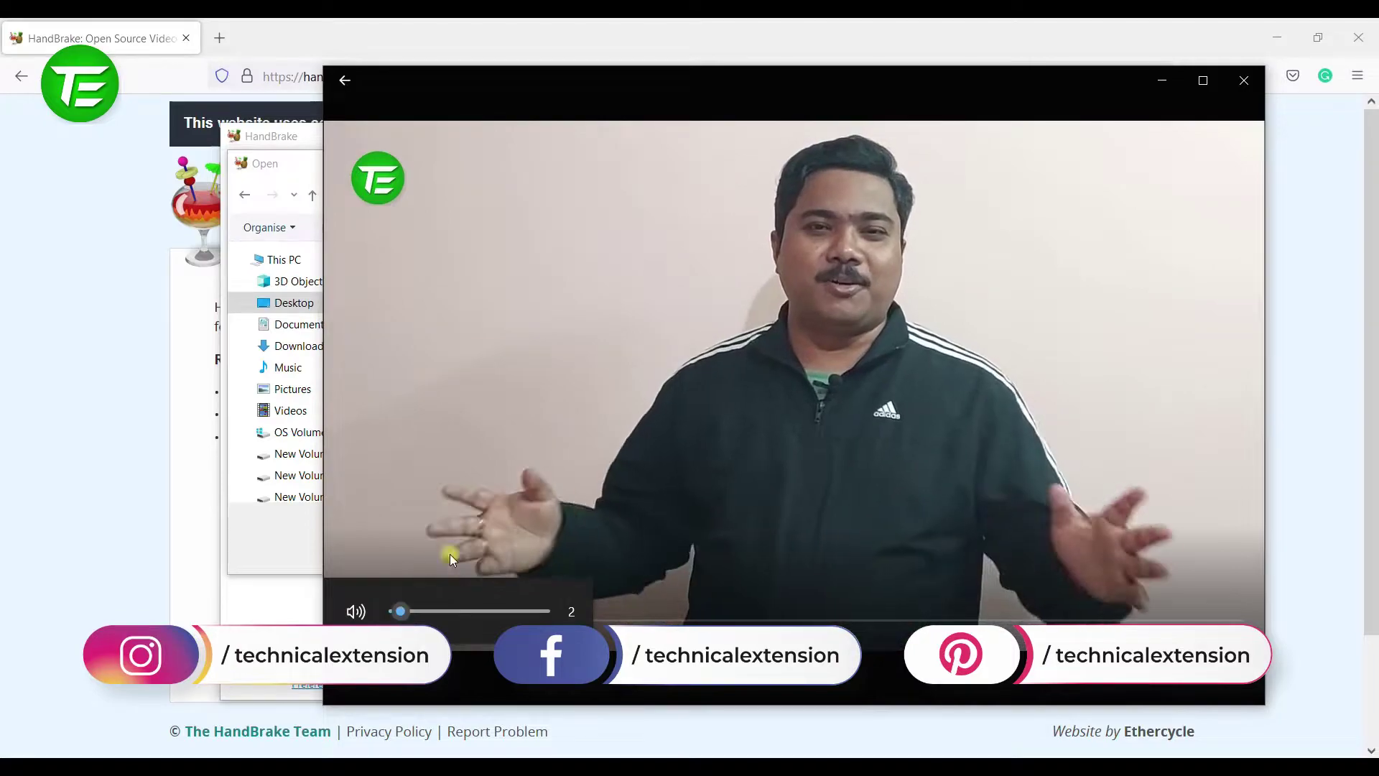
{"action": "left_click_drag", "start_coordinate": [563, 612], "coordinate": [877, 619]}
{"action": "left_click_drag", "start_coordinate": [962, 618], "coordinate": [1143, 619]}
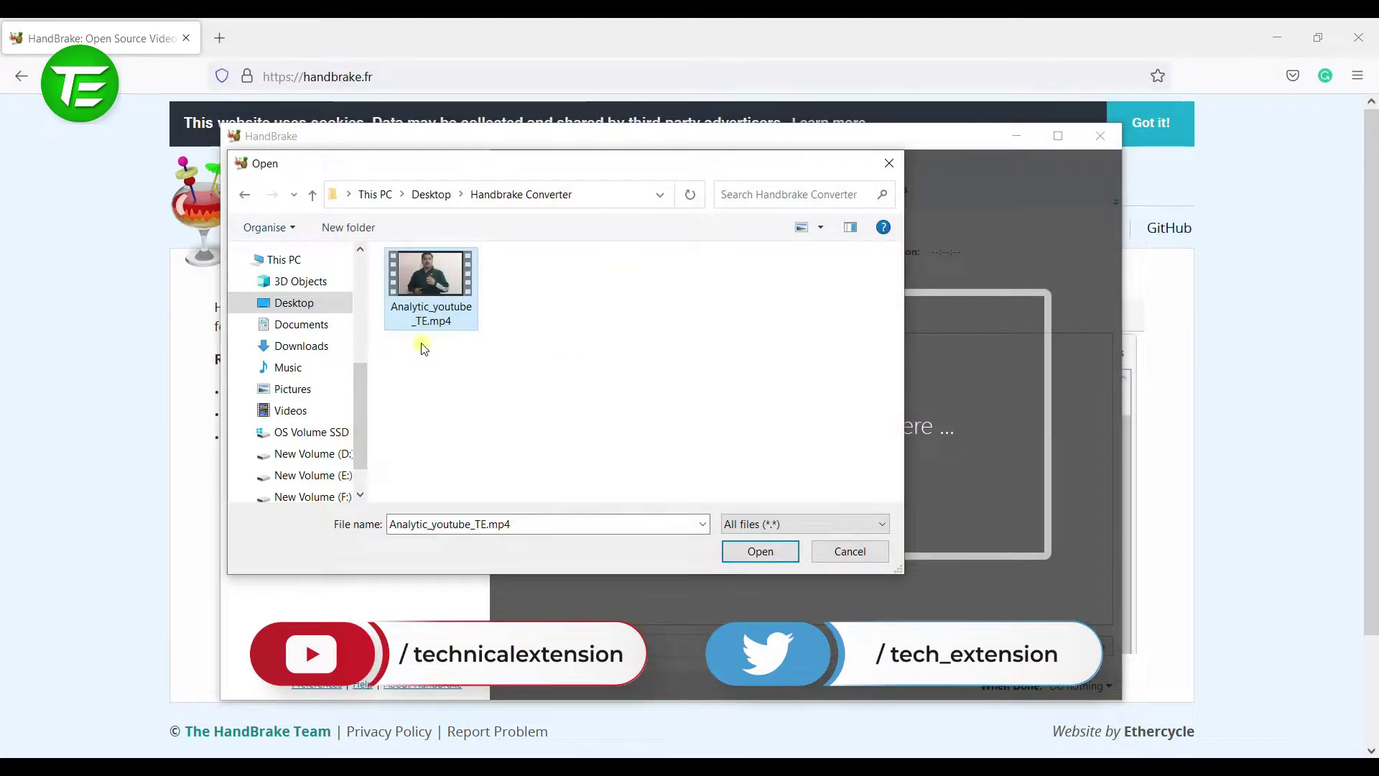
Load Analytic_youtube_TE.mp4 as the HandBrake source and enable Web Optimized for the MP4 output.
{"action": "double_click", "coordinate": [449, 308]}
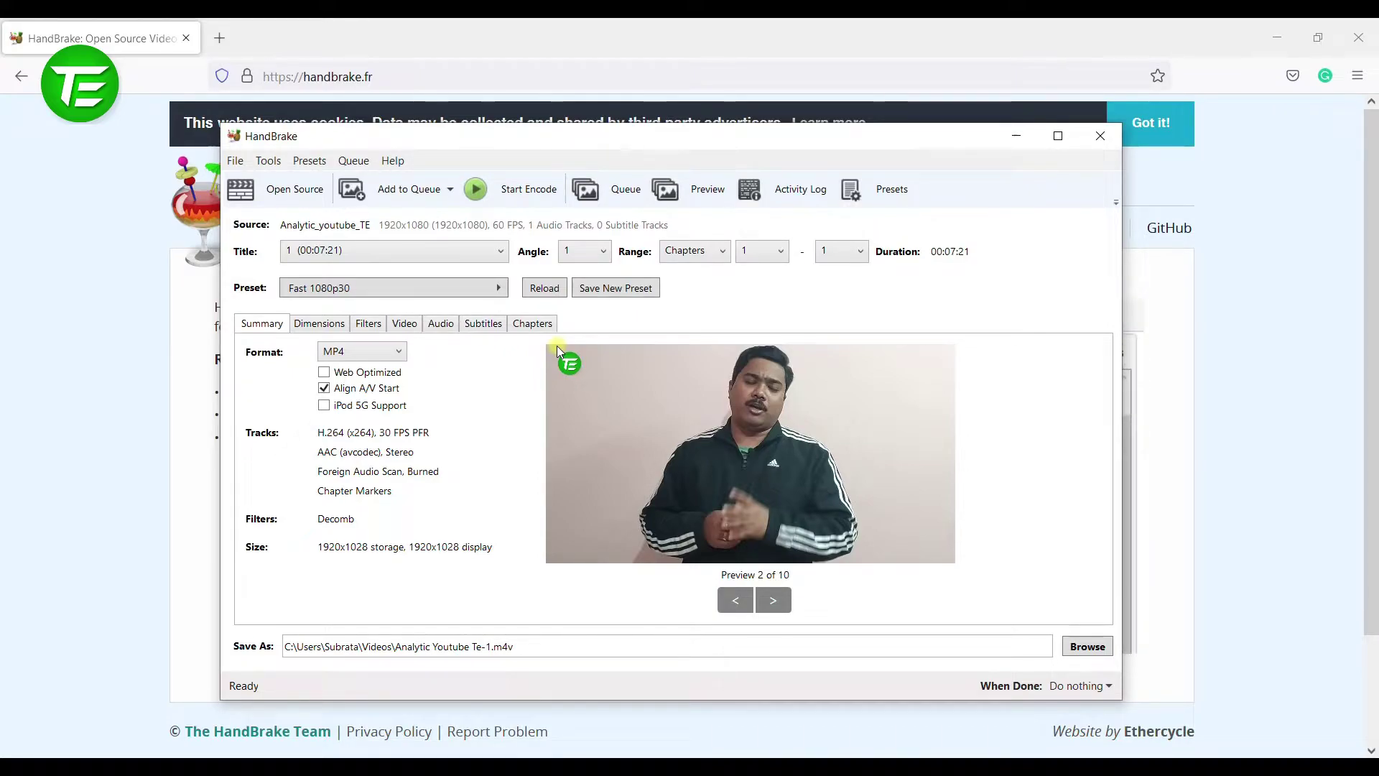
{"action": "left_click", "coordinate": [380, 374]}
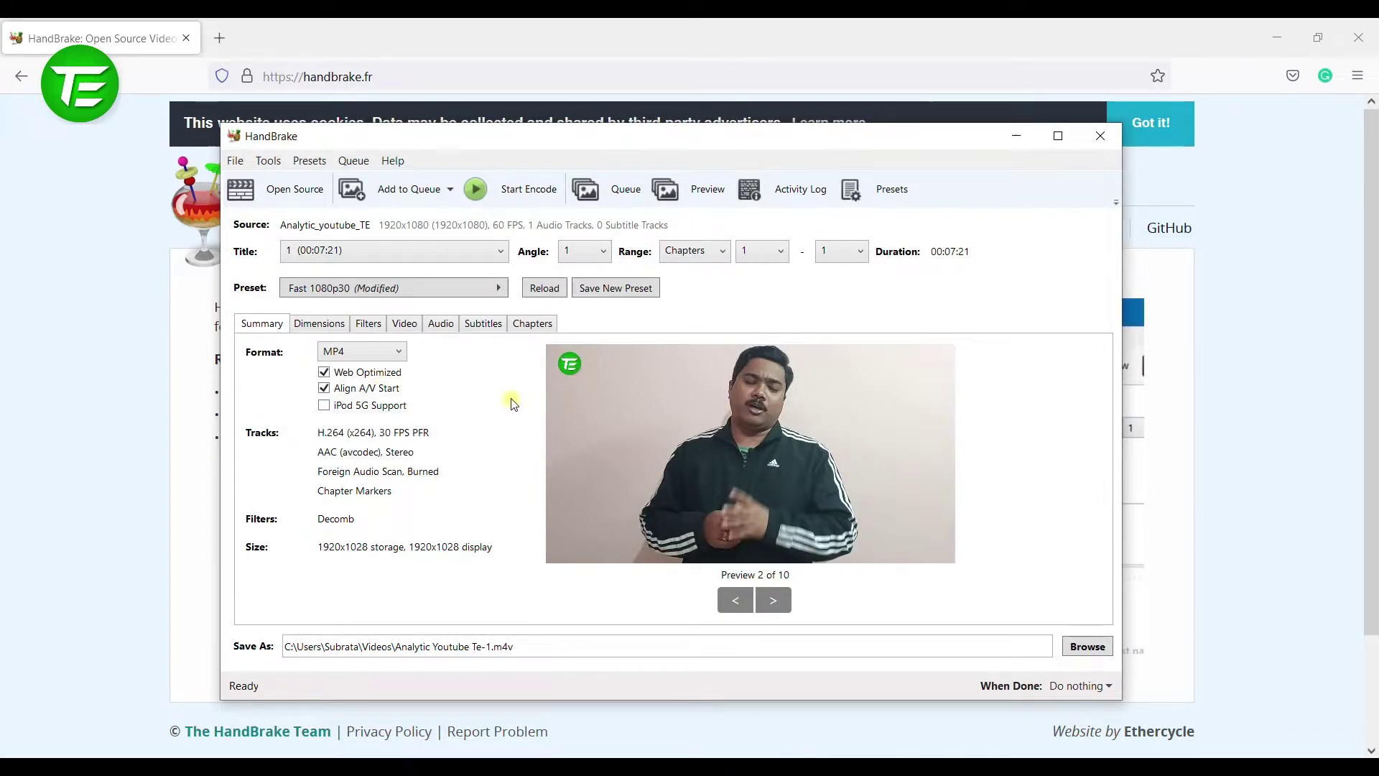
Review the dimension and filter settings, and set the video's constant quality to RF 23.
{"action": "left_click", "coordinate": [320, 329]}
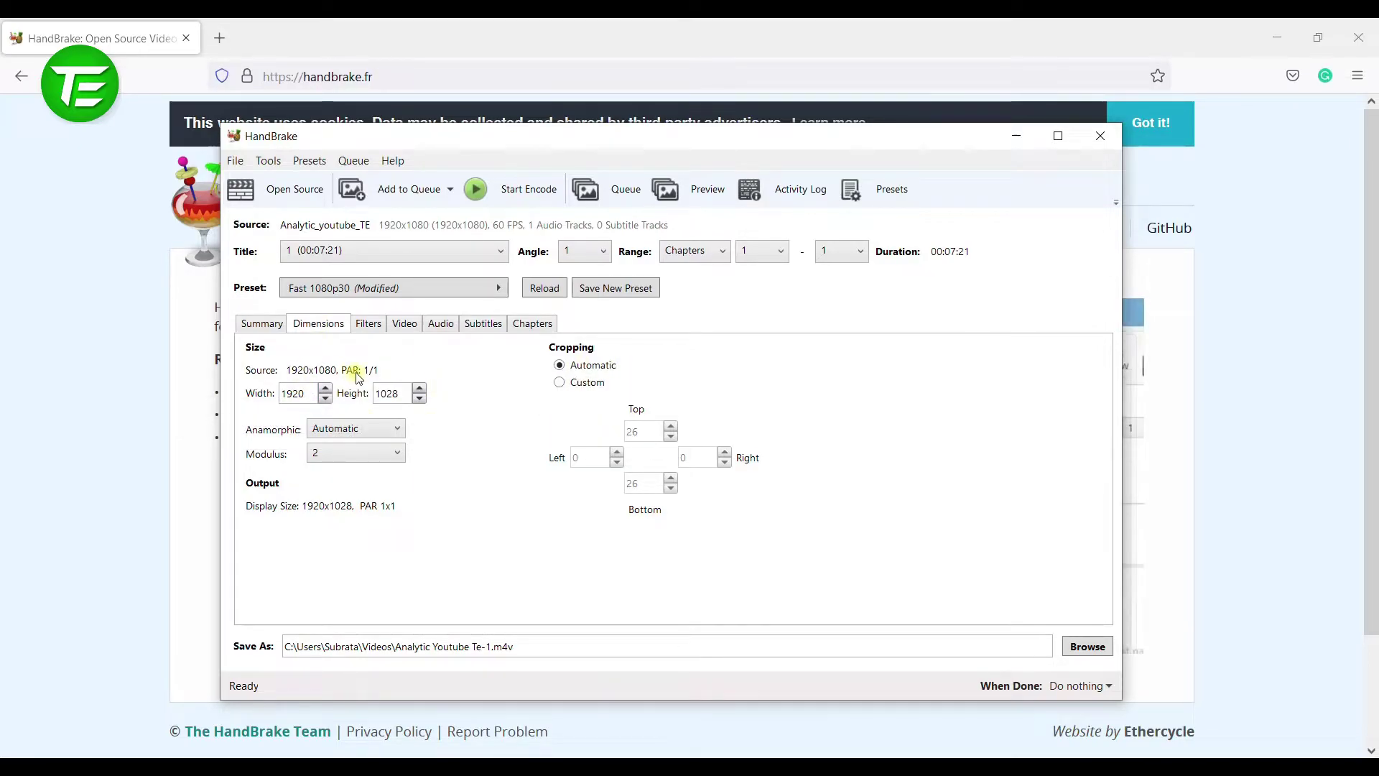
{"action": "left_click", "coordinate": [371, 330]}
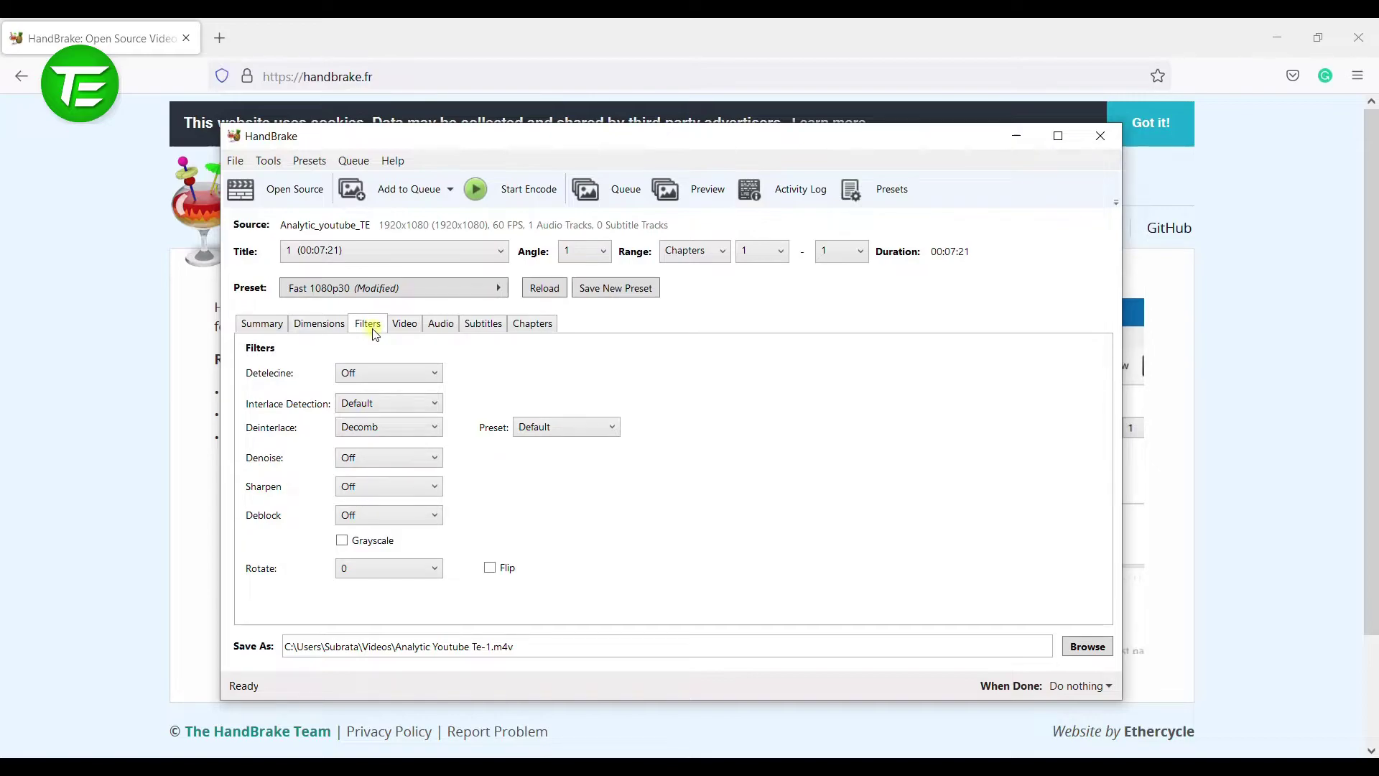
{"action": "left_click", "coordinate": [404, 325]}
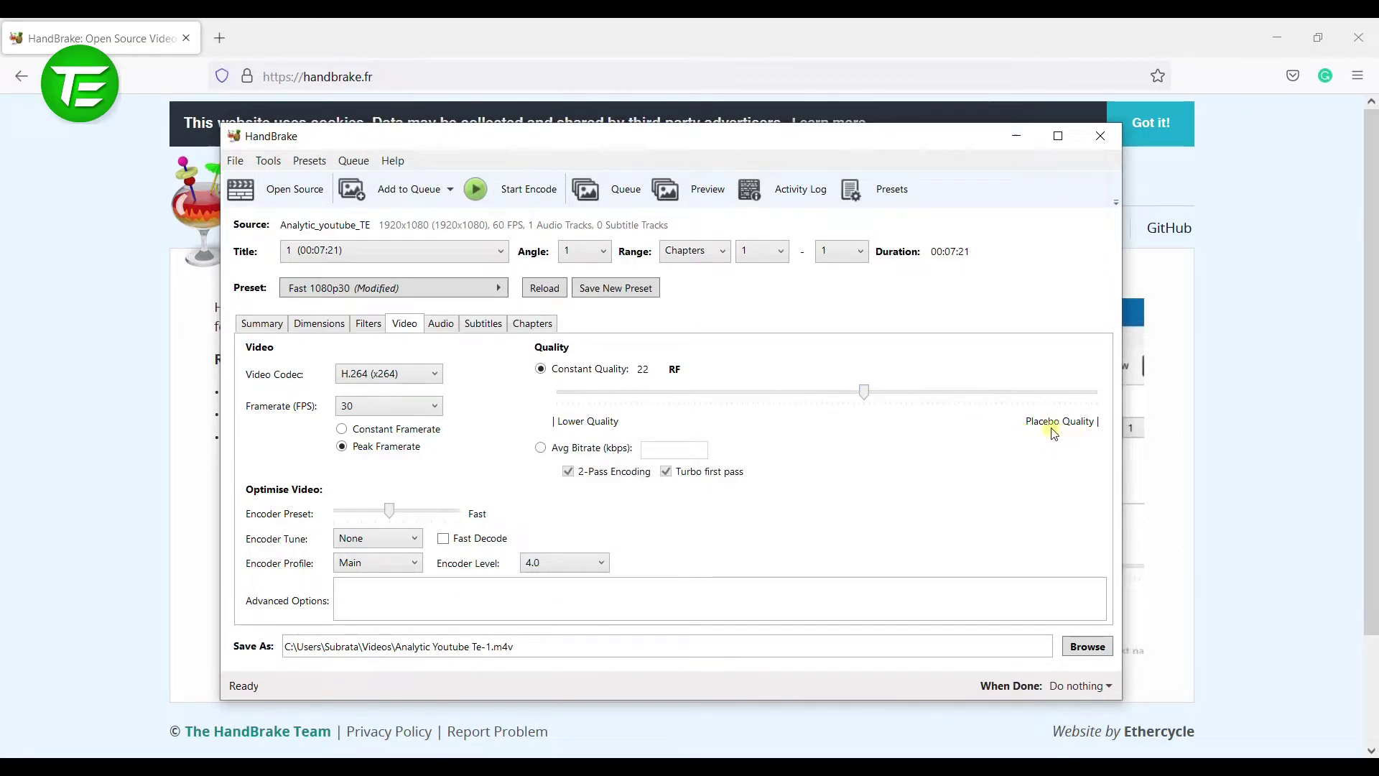
{"action": "left_click_drag", "start_coordinate": [867, 391], "coordinate": [855, 393]}
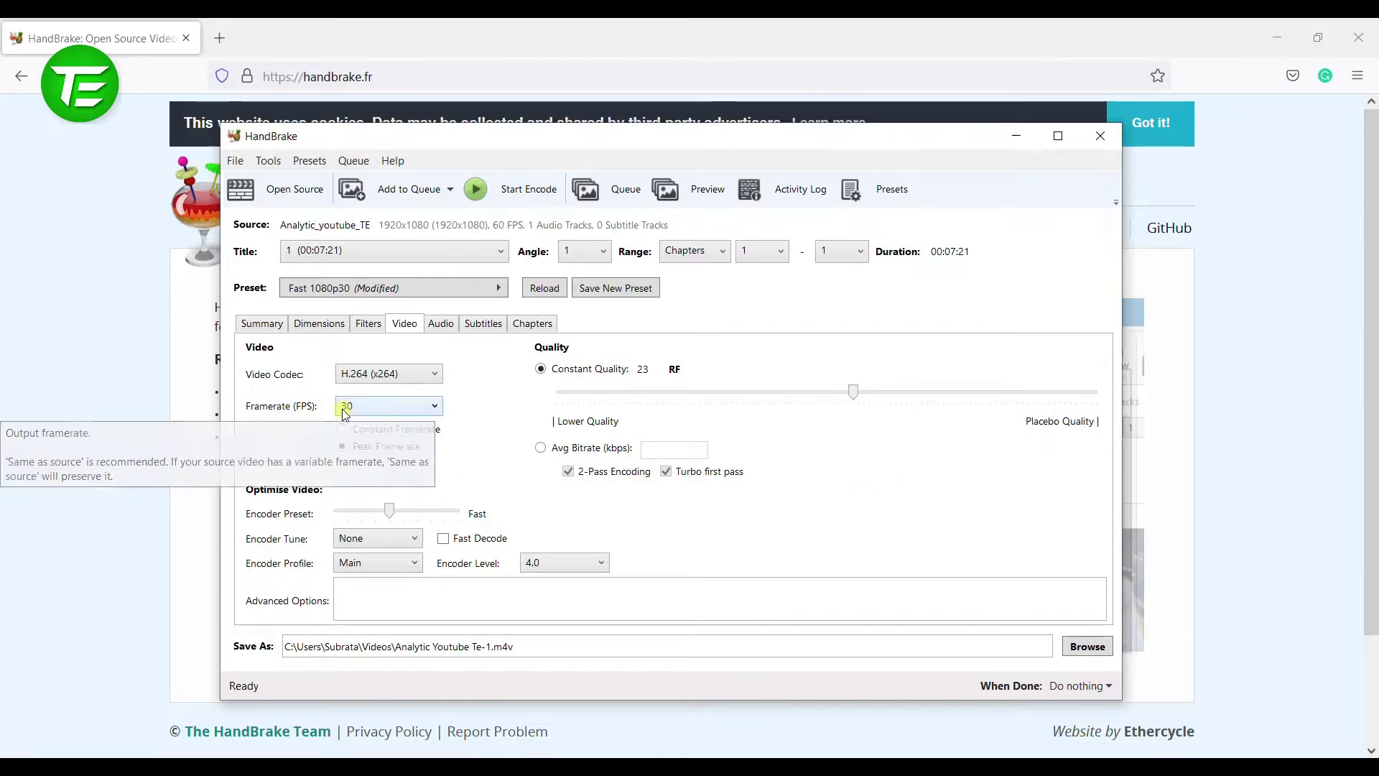
Set the output framerate to Same as source with Constant Framerate.
{"action": "left_click", "coordinate": [373, 415]}
{"action": "left_click_drag", "start_coordinate": [431, 520], "coordinate": [437, 436]}
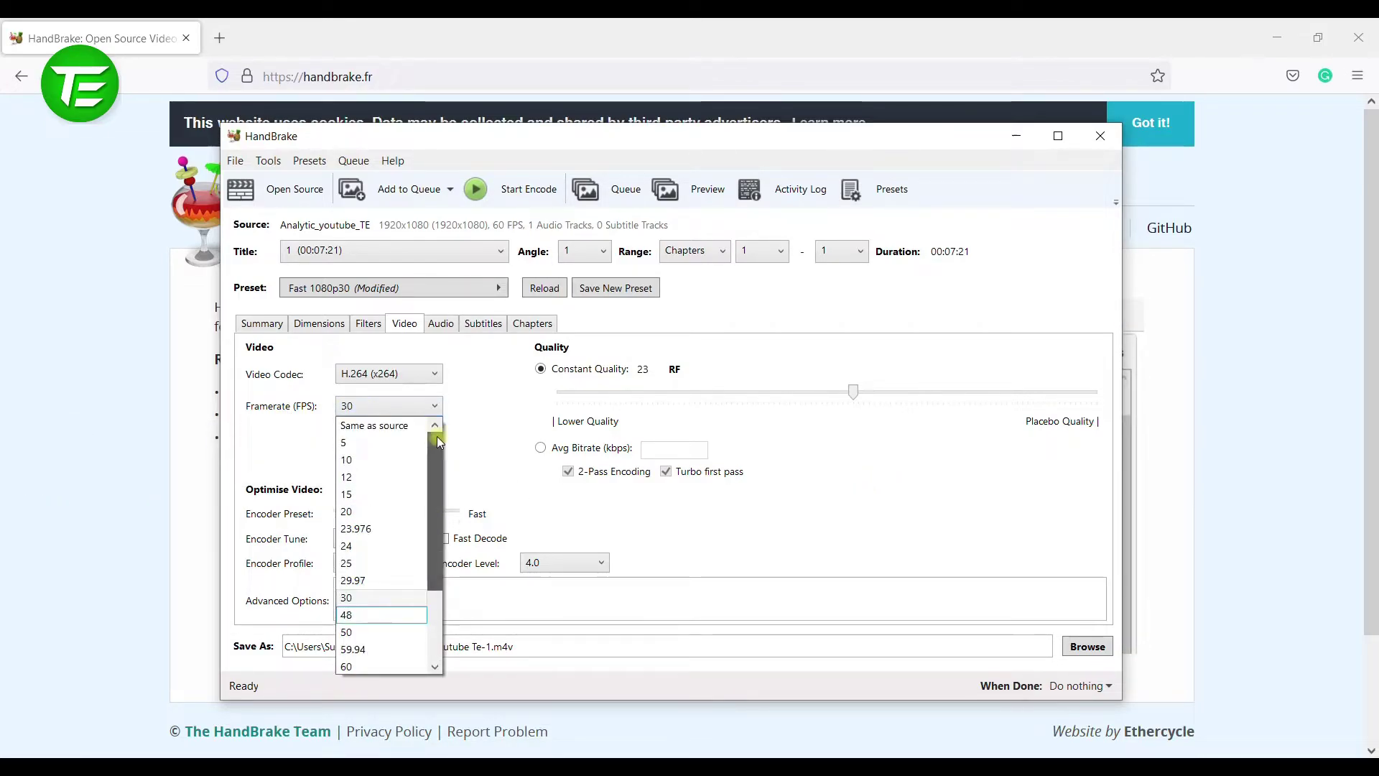
{"action": "left_click", "coordinate": [397, 427]}
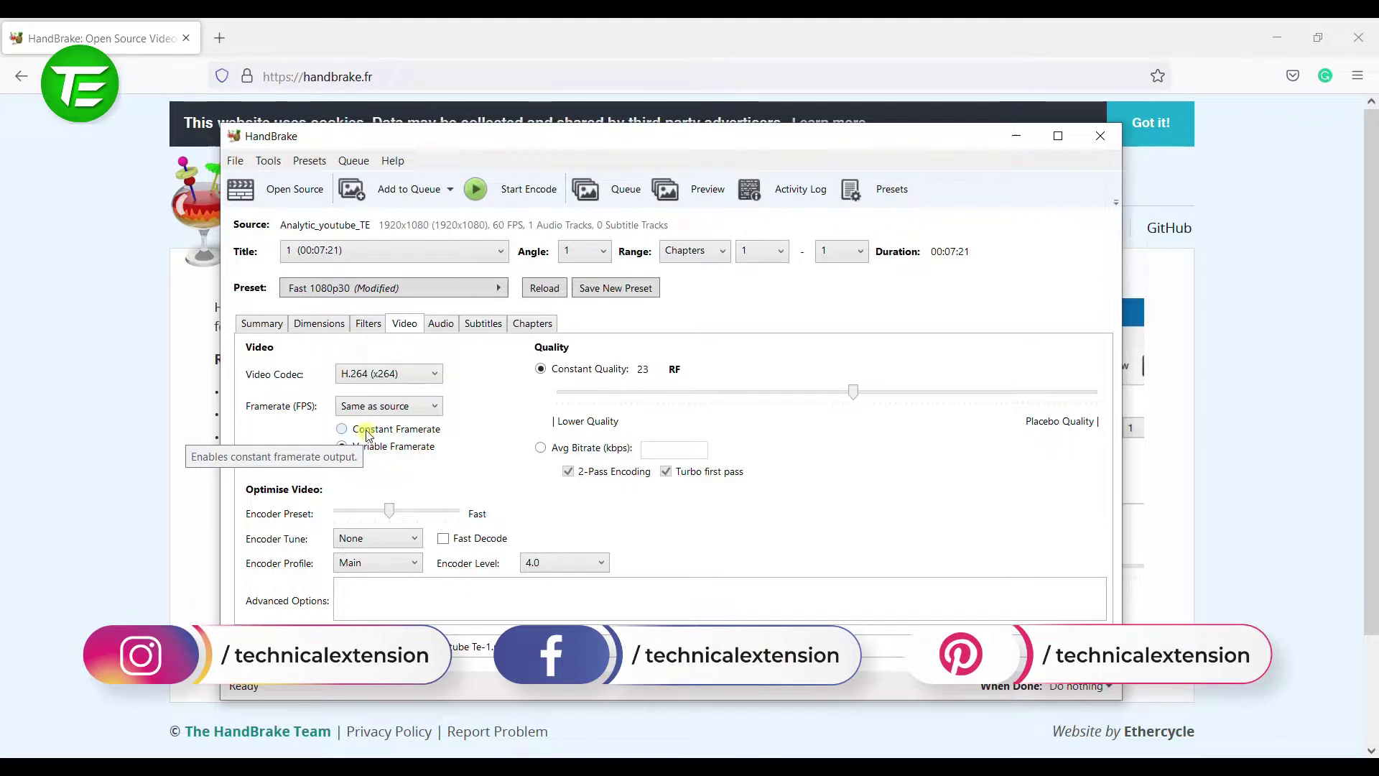
{"action": "left_click", "coordinate": [366, 431]}
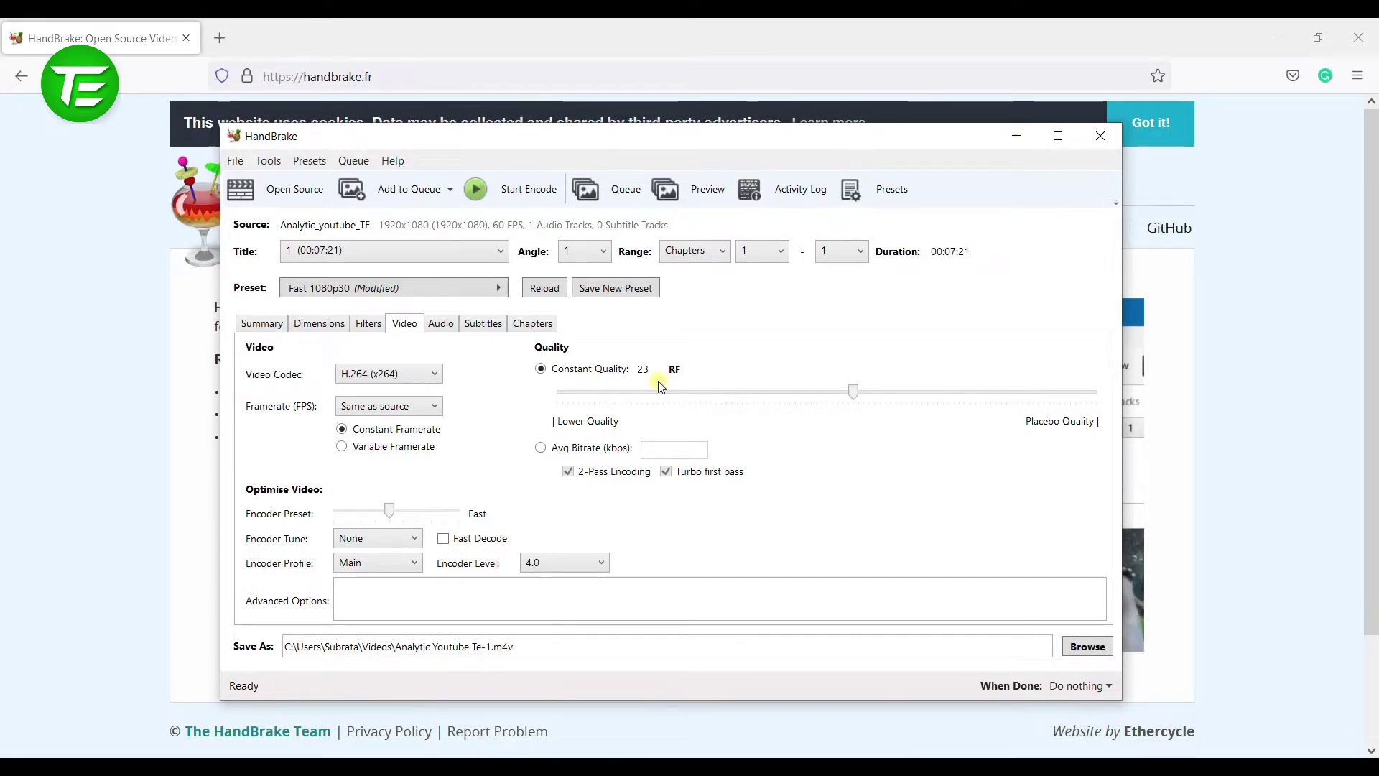
Look through the audio, subtitle and chapter settings, and return to the video settings.
{"action": "left_click", "coordinate": [443, 332]}
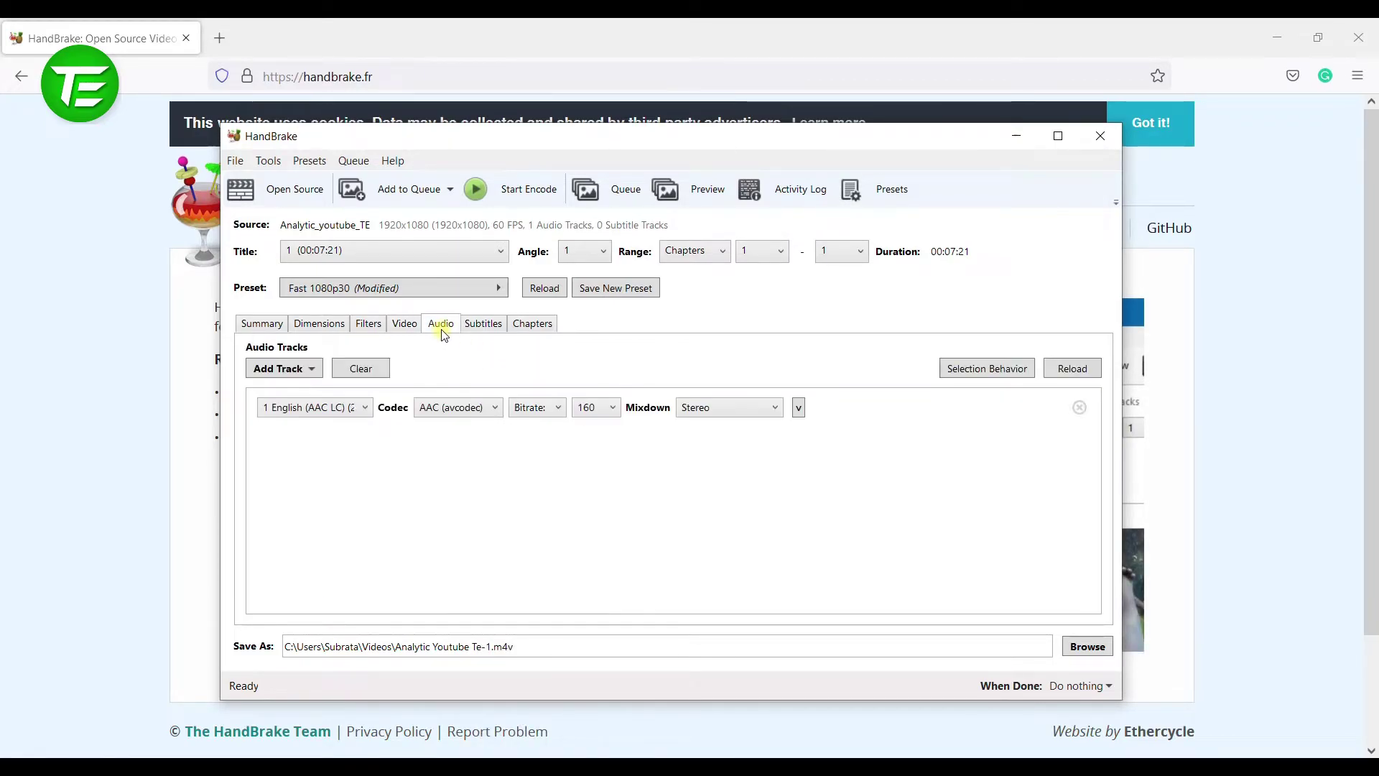
{"action": "left_click", "coordinate": [480, 334]}
{"action": "left_click", "coordinate": [551, 330]}
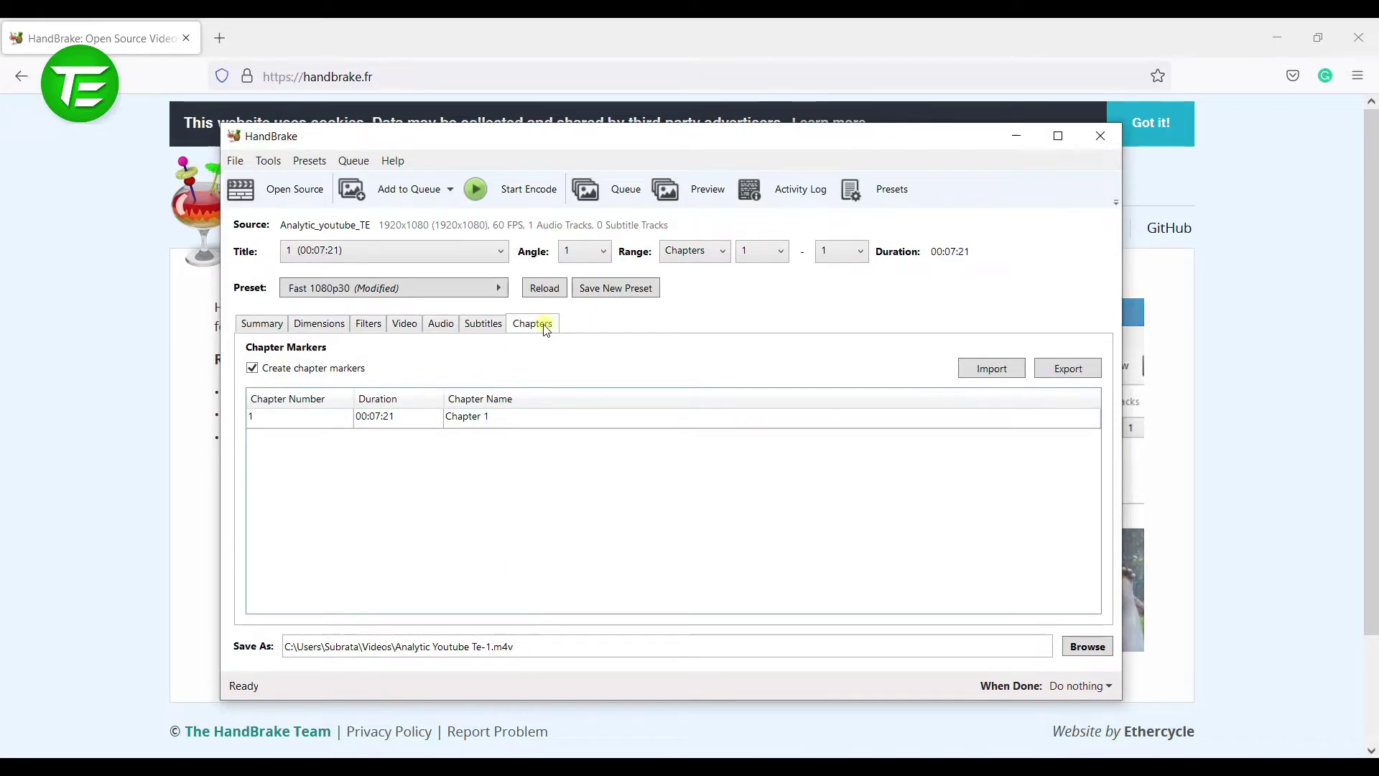
{"action": "left_click", "coordinate": [405, 329]}
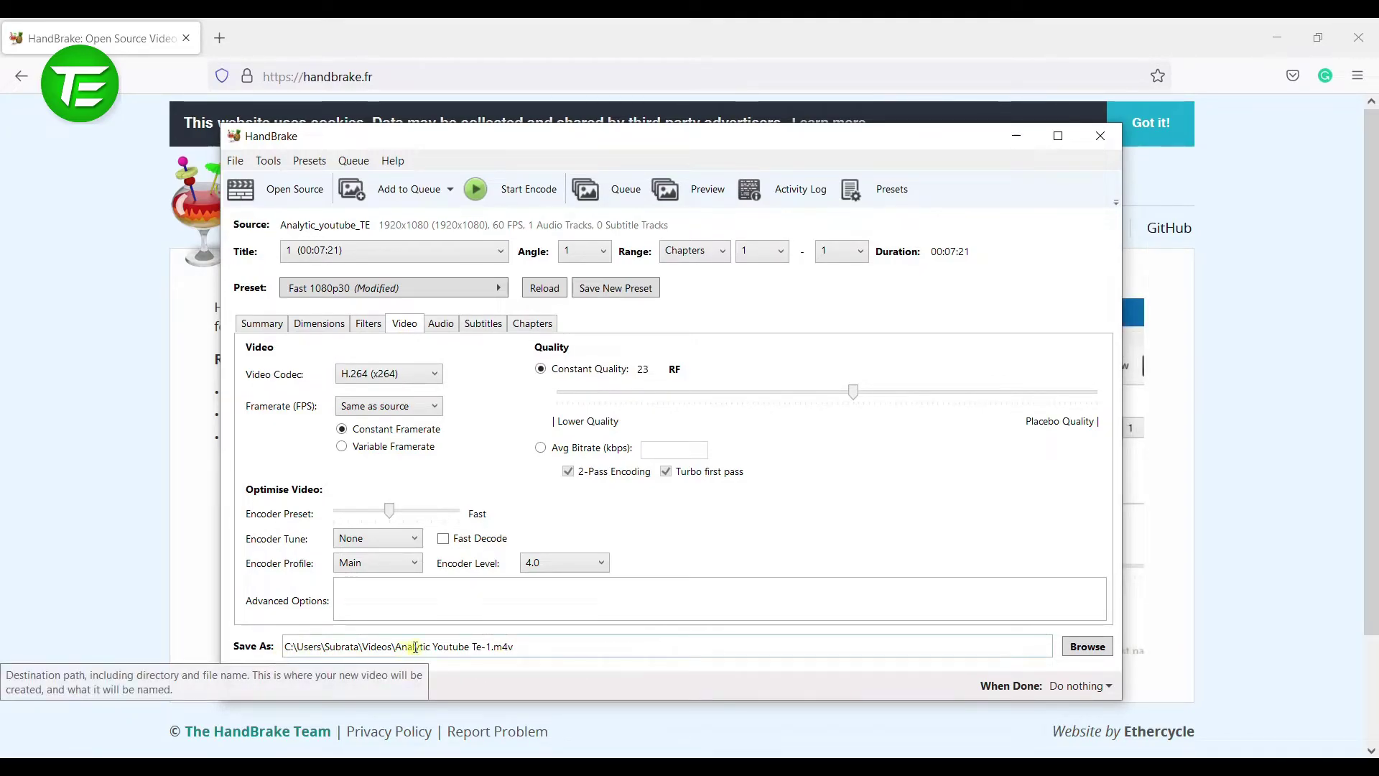
Set the output destination to Analytic Youtube Te-1.m4v in the Desktop's Handbrake Converter folder and start the encode.
{"action": "left_click", "coordinate": [1089, 647]}
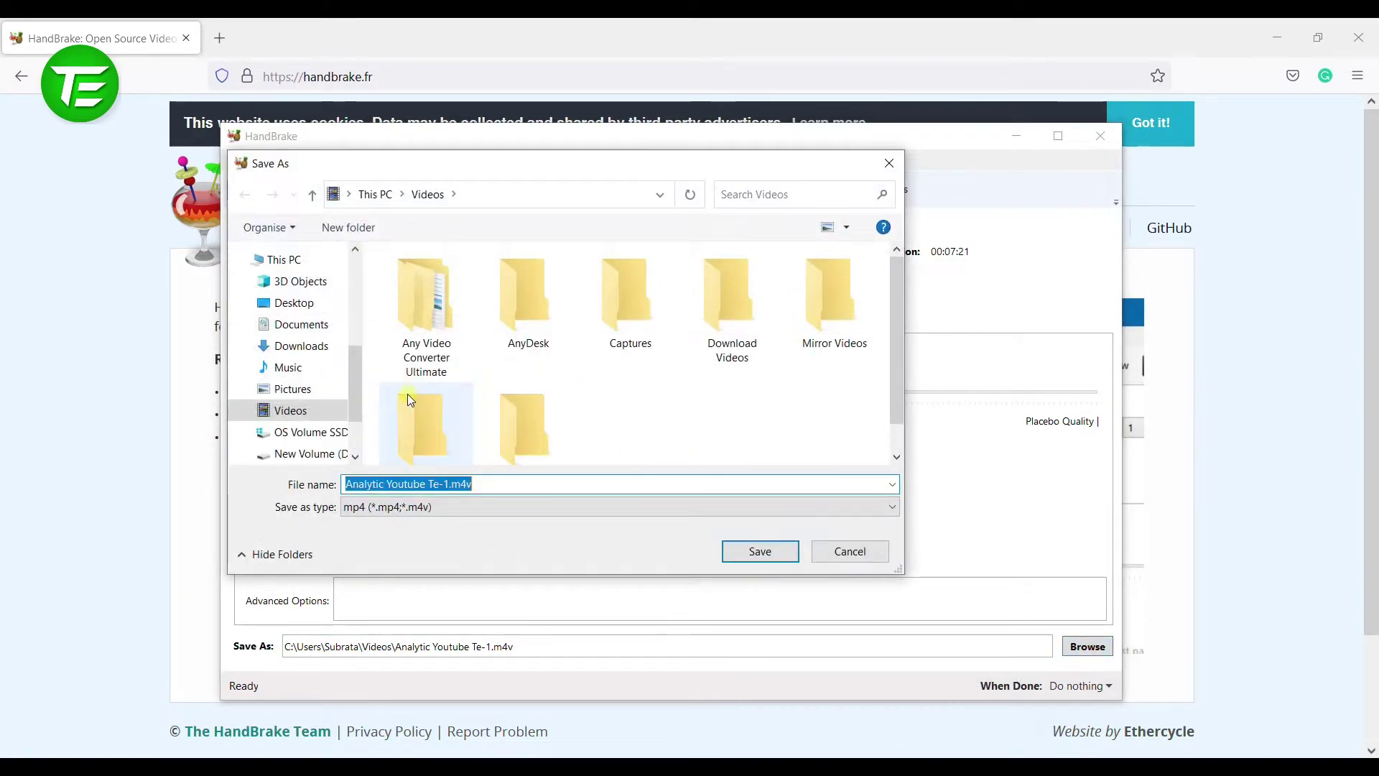
{"action": "left_click", "coordinate": [297, 304]}
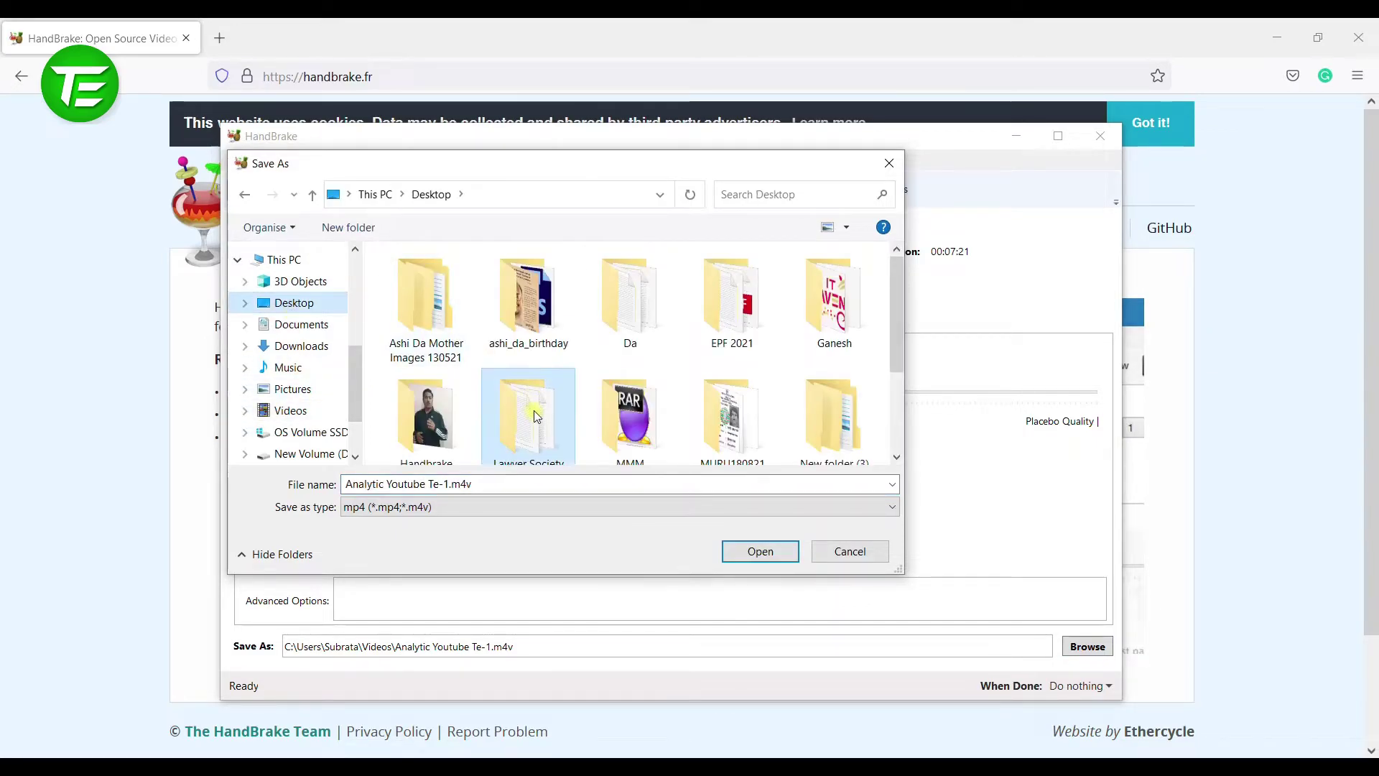
{"action": "double_click", "coordinate": [437, 408]}
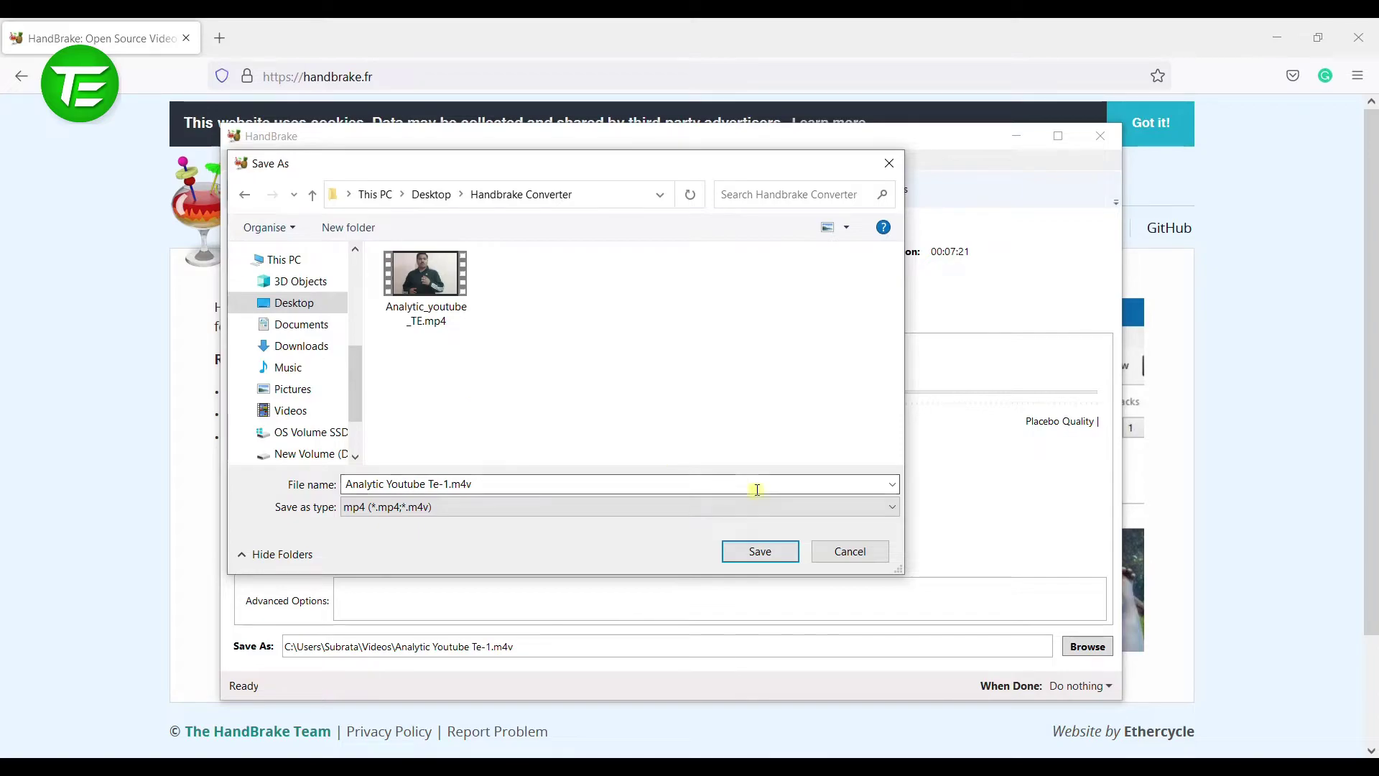
{"action": "left_click", "coordinate": [741, 551]}
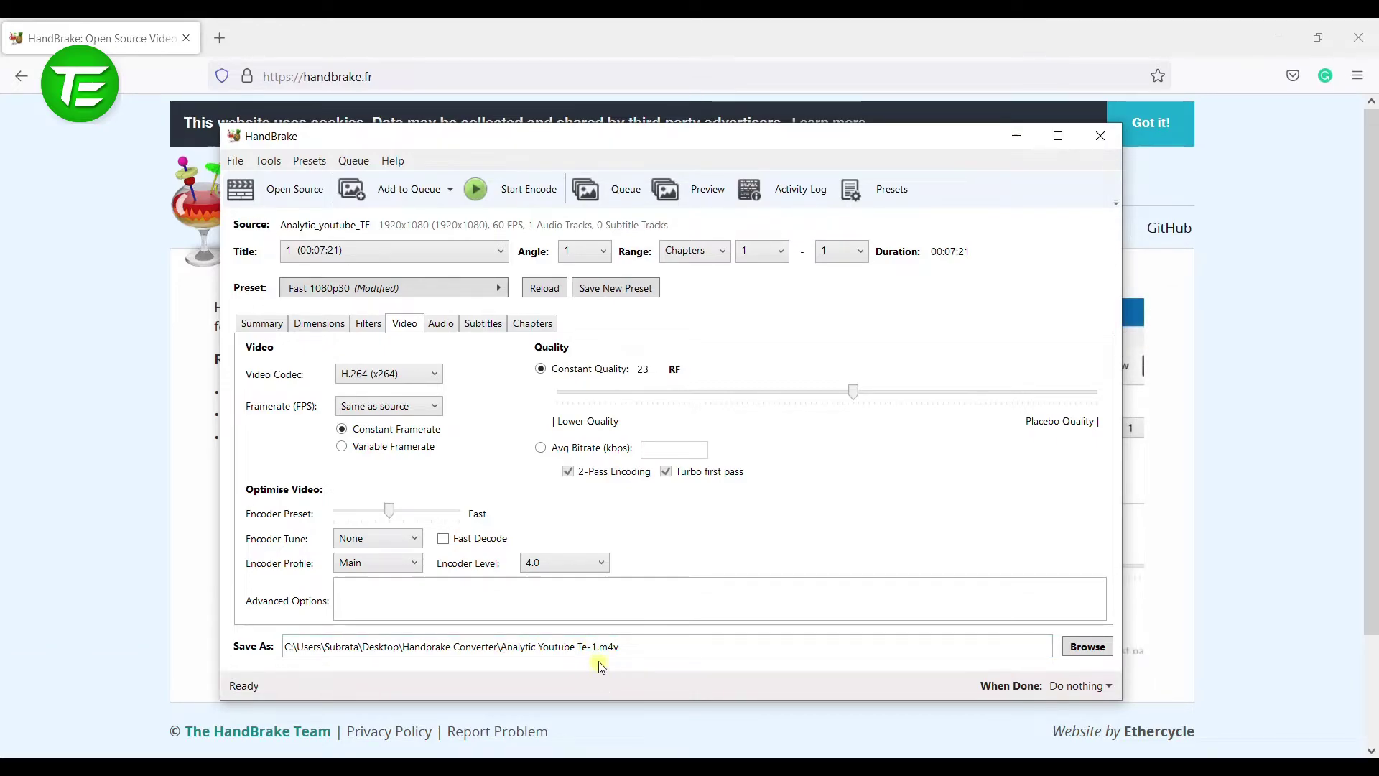
{"action": "left_click", "coordinate": [513, 195]}
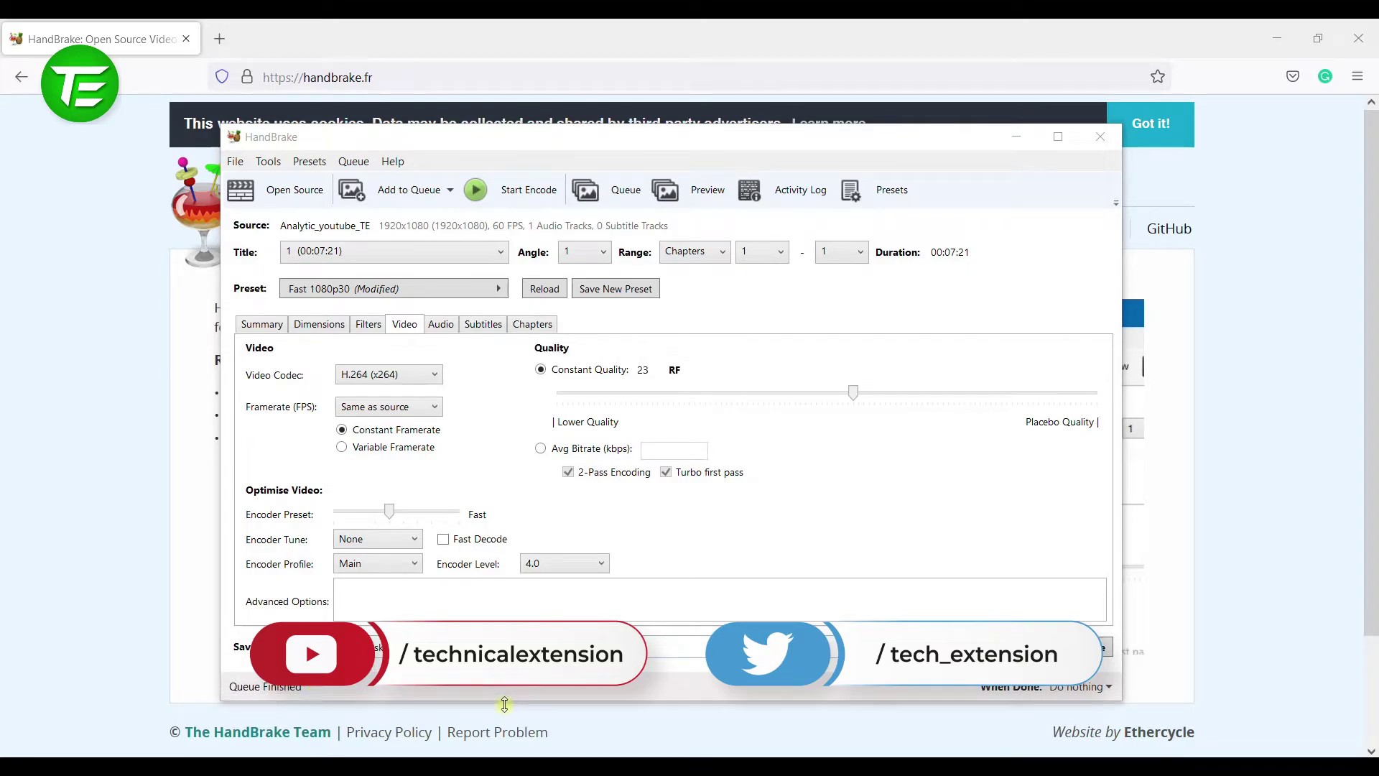
Open the Desktop's Handbrake Converter folder in File Explorer and compare it with the destination path in HandBrake.
{"action": "mouse_move", "coordinate": [551, 765]}
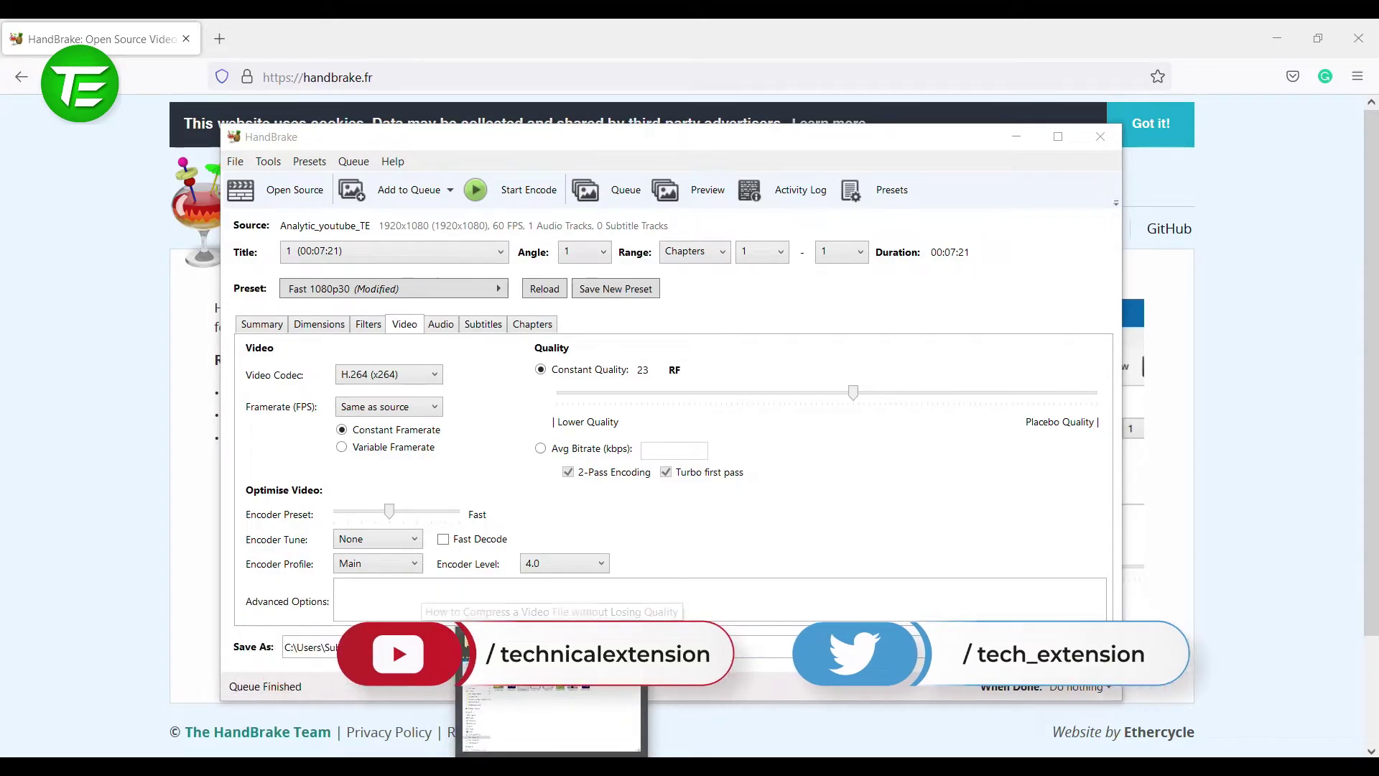
{"action": "left_click", "coordinate": [551, 765]}
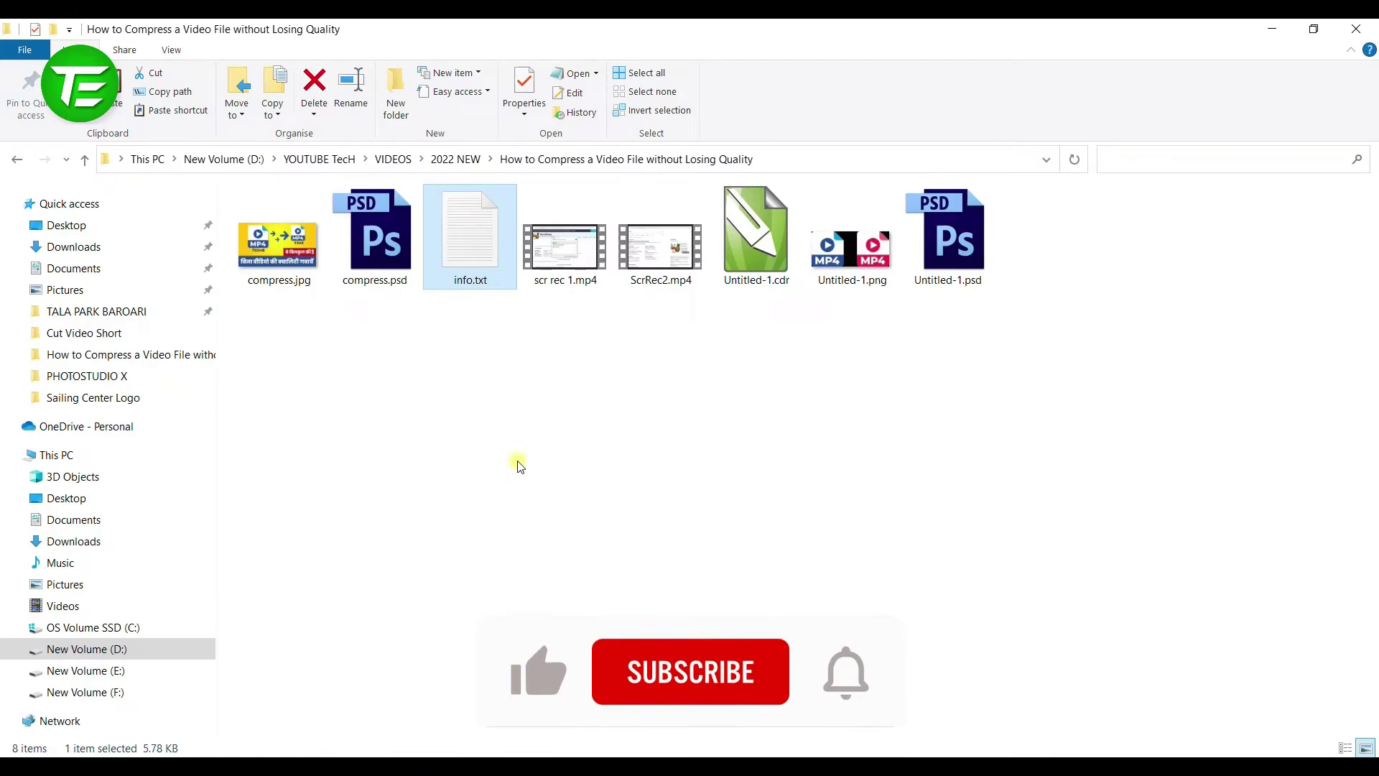
{"action": "left_click", "coordinate": [57, 226]}
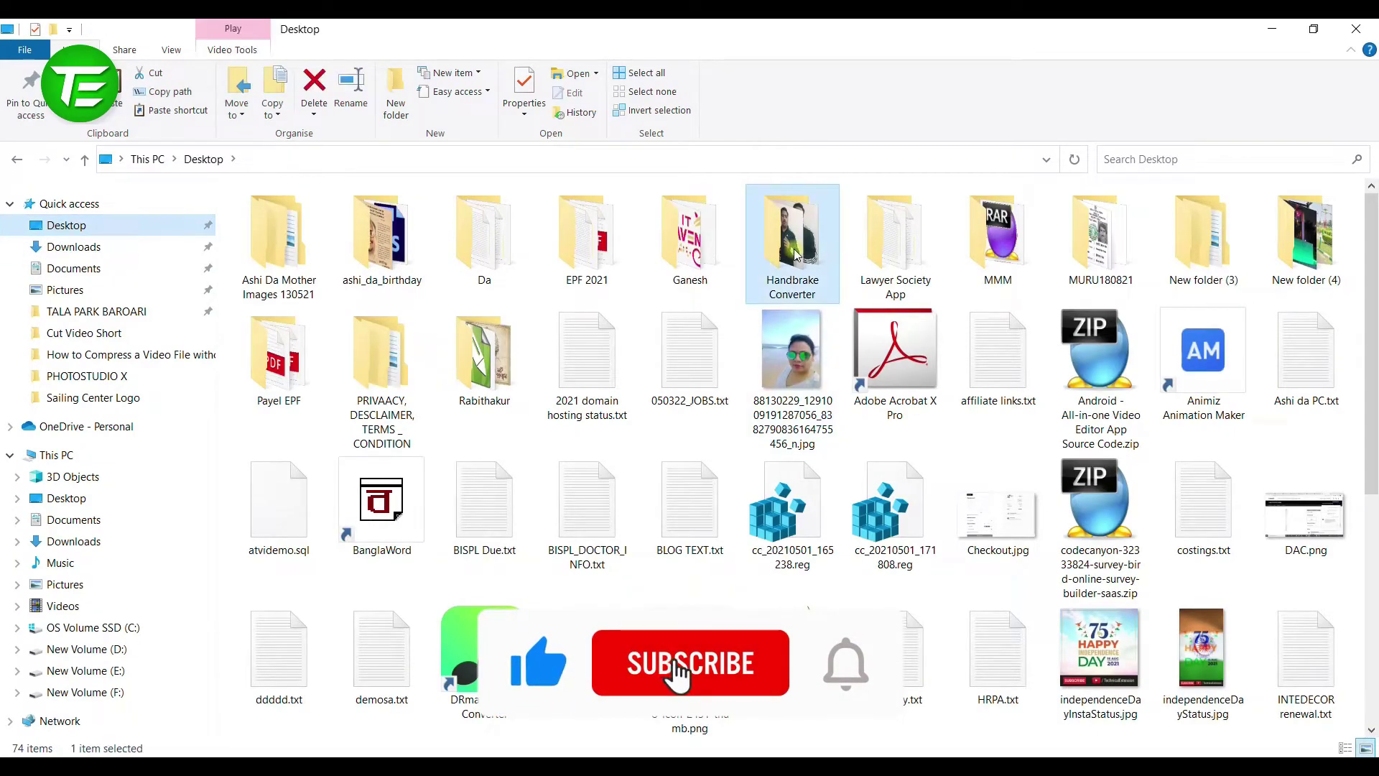
{"action": "double_click", "coordinate": [792, 237]}
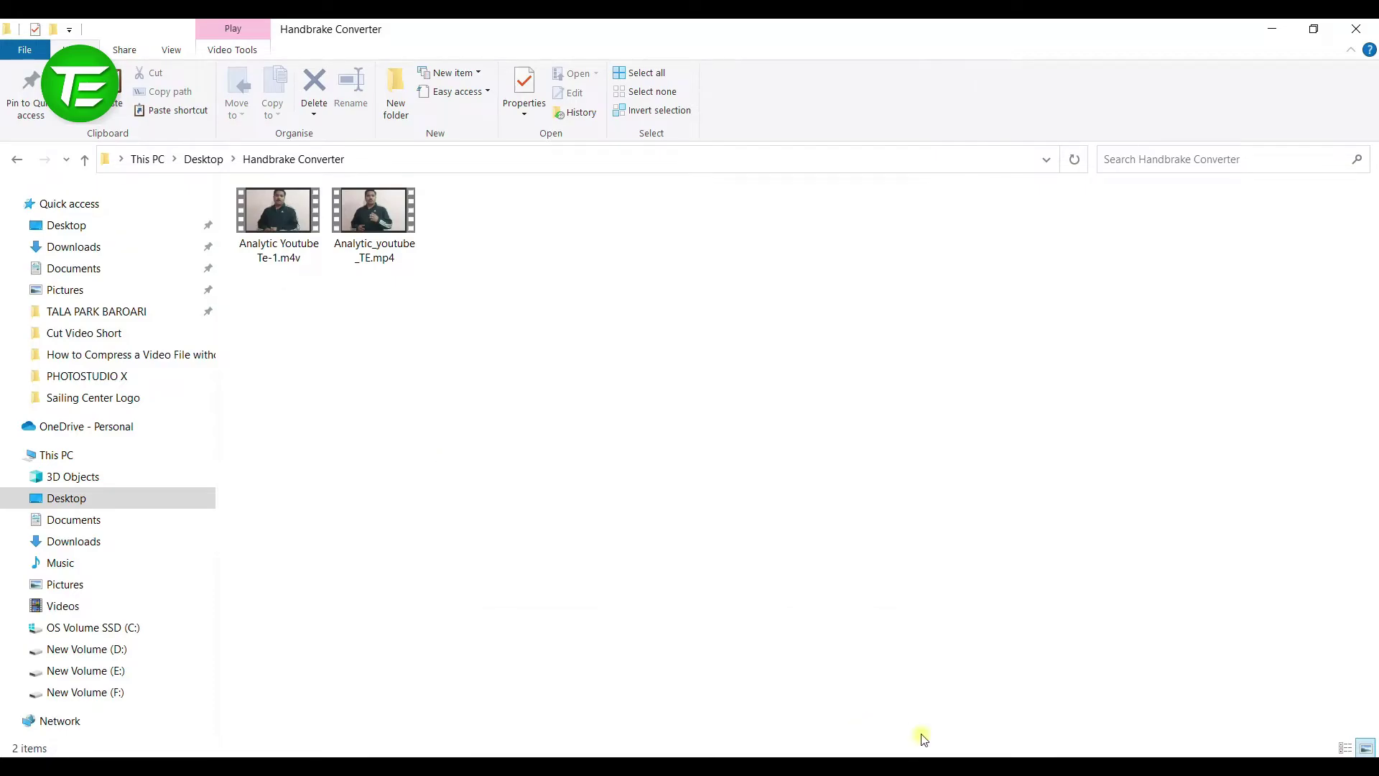
{"action": "left_click", "coordinate": [923, 765]}
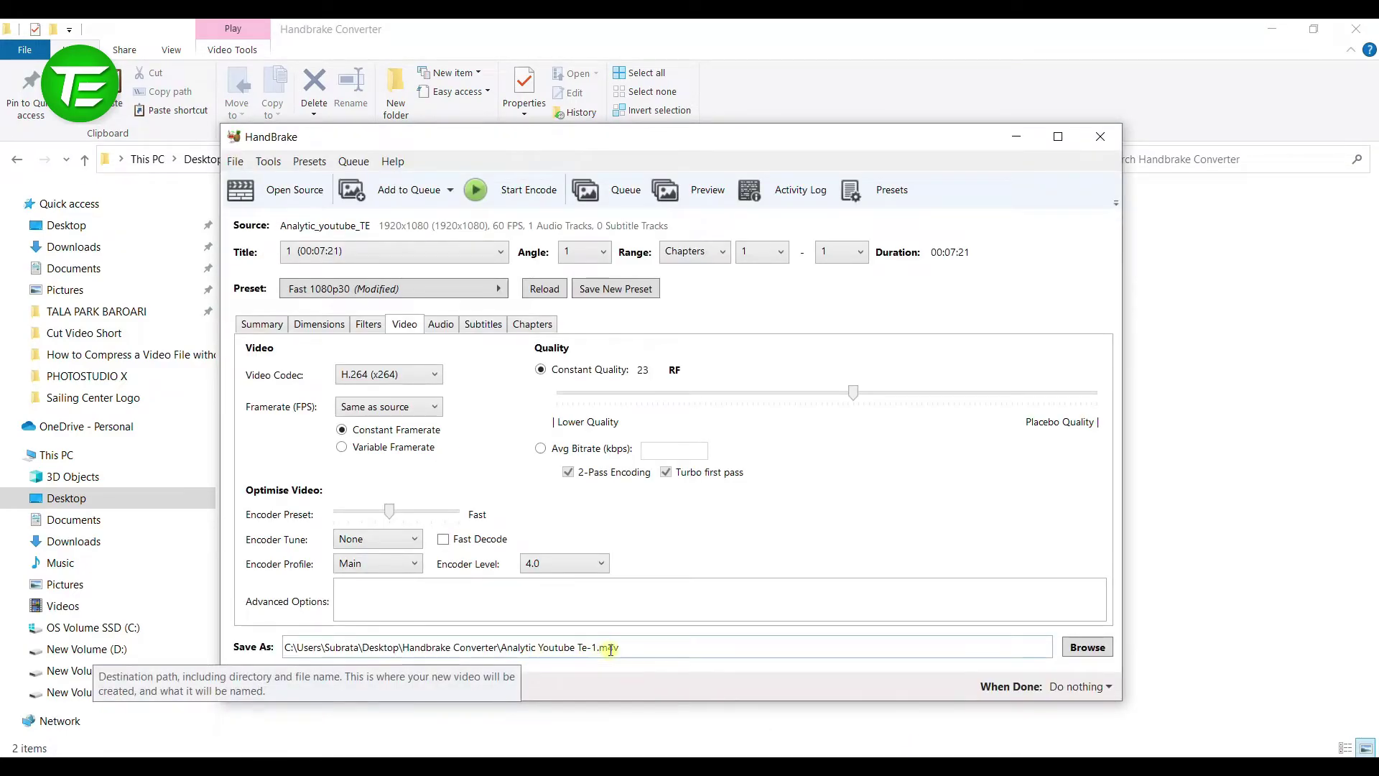
{"action": "key", "text": "alt+Tab"}
Check the file size of Analytic_youtube_TE.mp4 in its file properties, and close them.
{"action": "left_click", "coordinate": [395, 256]}
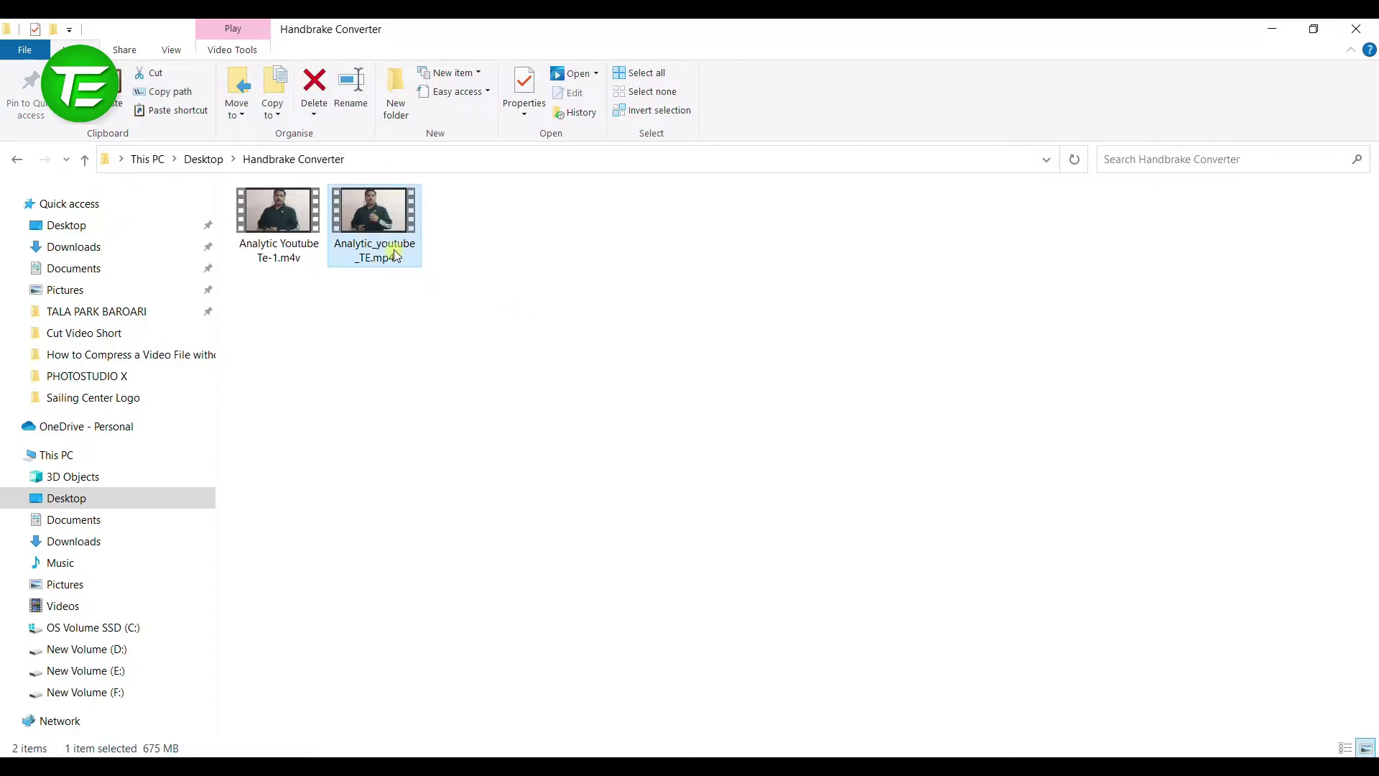
{"action": "right_click", "coordinate": [395, 256]}
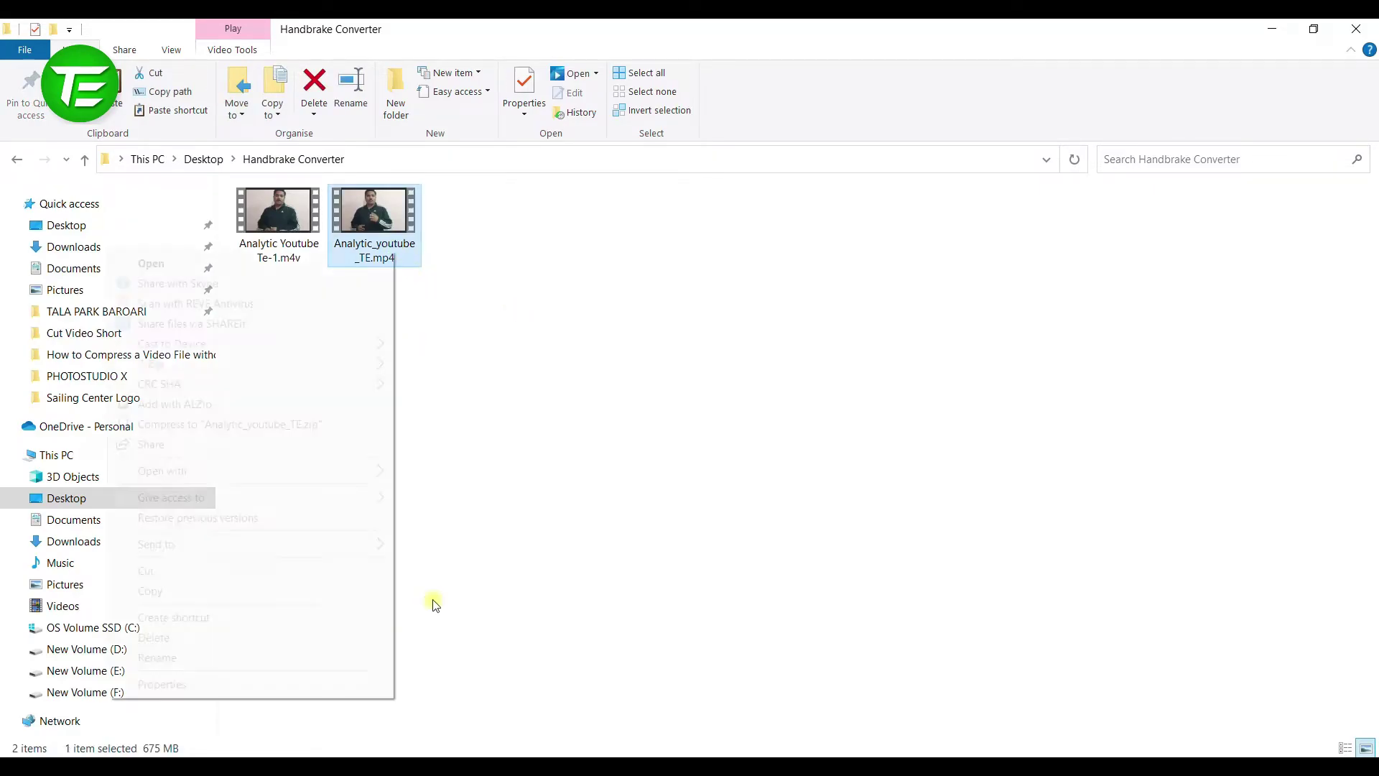
{"action": "left_click", "coordinate": [373, 683]}
{"action": "left_click_drag", "start_coordinate": [537, 275], "coordinate": [830, 239]}
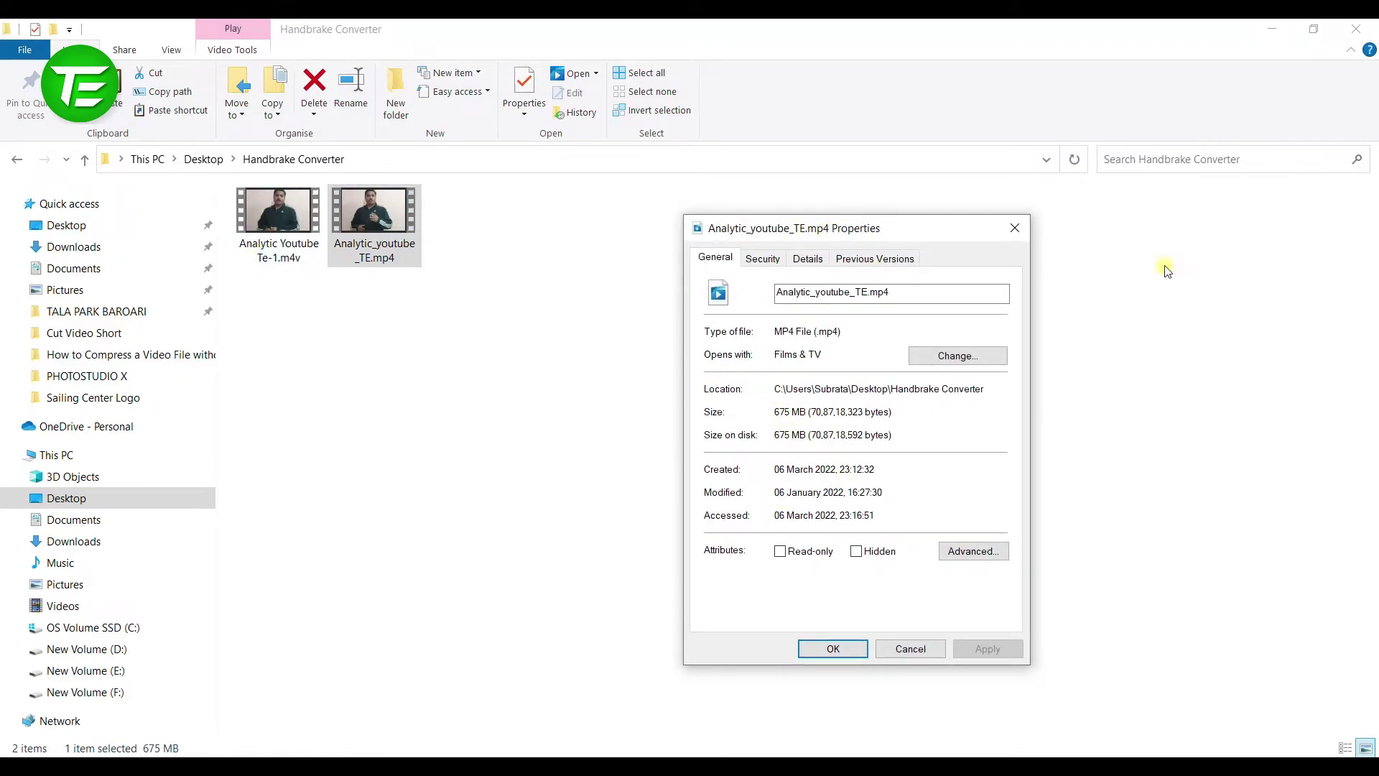
{"action": "left_click", "coordinate": [1017, 230]}
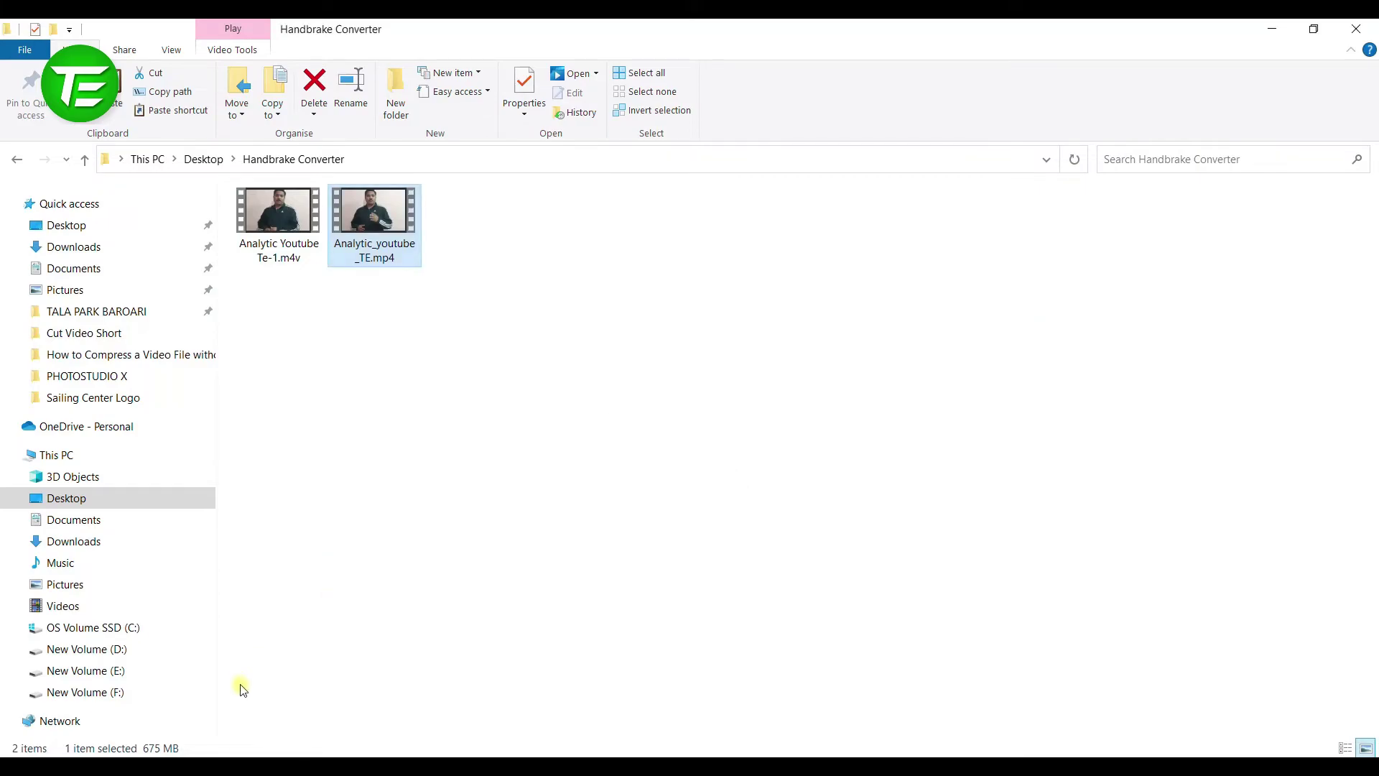
Reopen the properties of Analytic_youtube_TE.mp4 and move their window clear of the two video files.
{"action": "right_click", "coordinate": [369, 227]}
{"action": "left_click", "coordinate": [281, 662]}
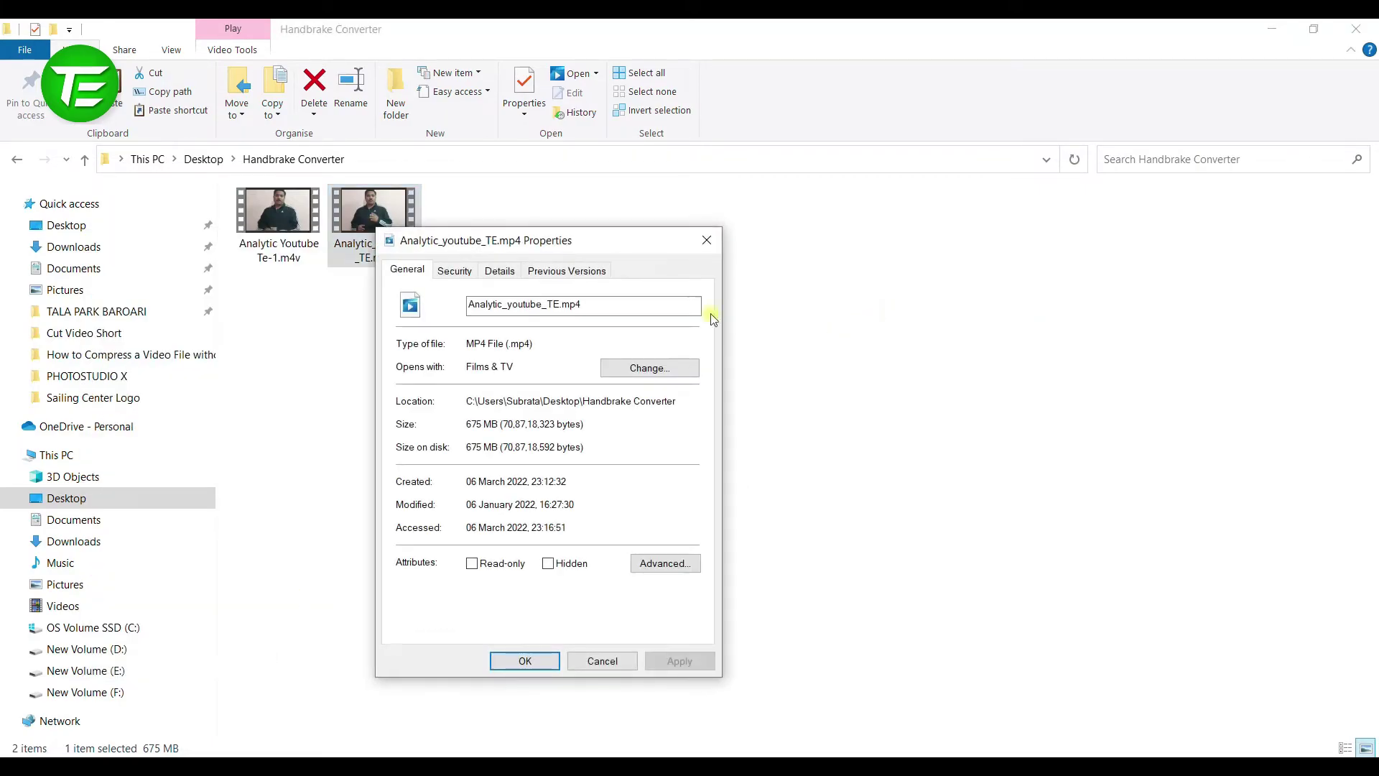
{"action": "left_click_drag", "start_coordinate": [580, 246], "coordinate": [996, 245]}
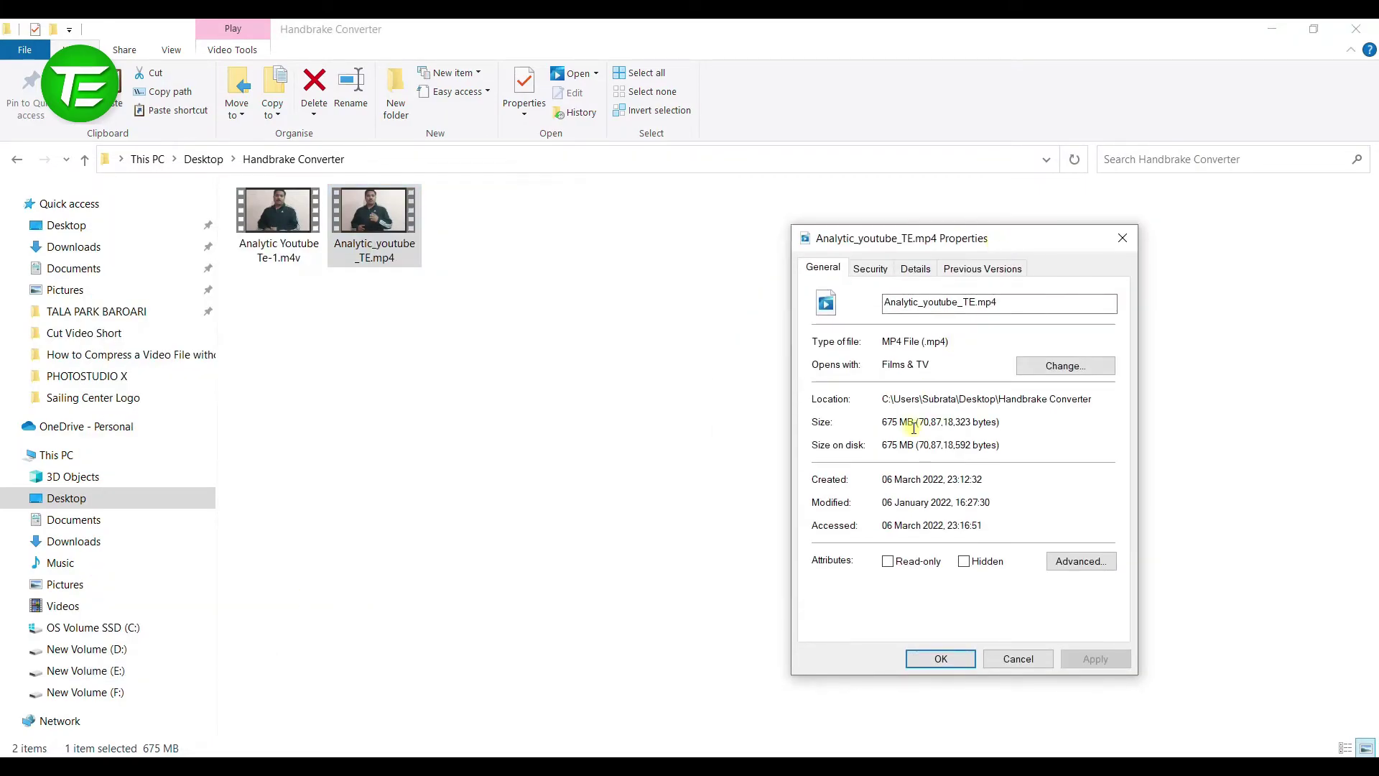
Open the properties of Analytic Youtube Te-1.m4v and arrange them side by side with those of the original file.
{"action": "left_click", "coordinate": [280, 241]}
{"action": "right_click", "coordinate": [280, 240]}
{"action": "left_click", "coordinate": [260, 681]}
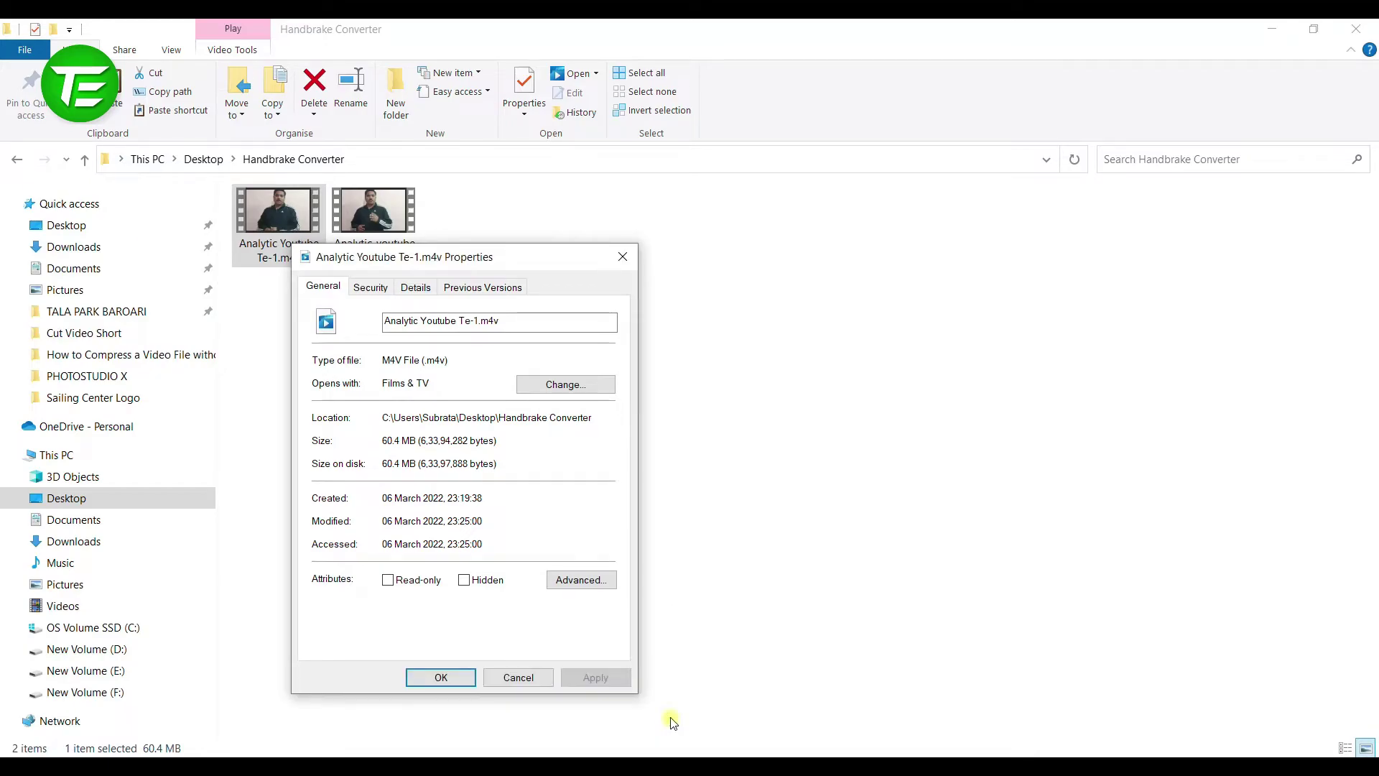
{"action": "left_click", "coordinate": [543, 683]}
{"action": "left_click_drag", "start_coordinate": [943, 248], "coordinate": [802, 267]}
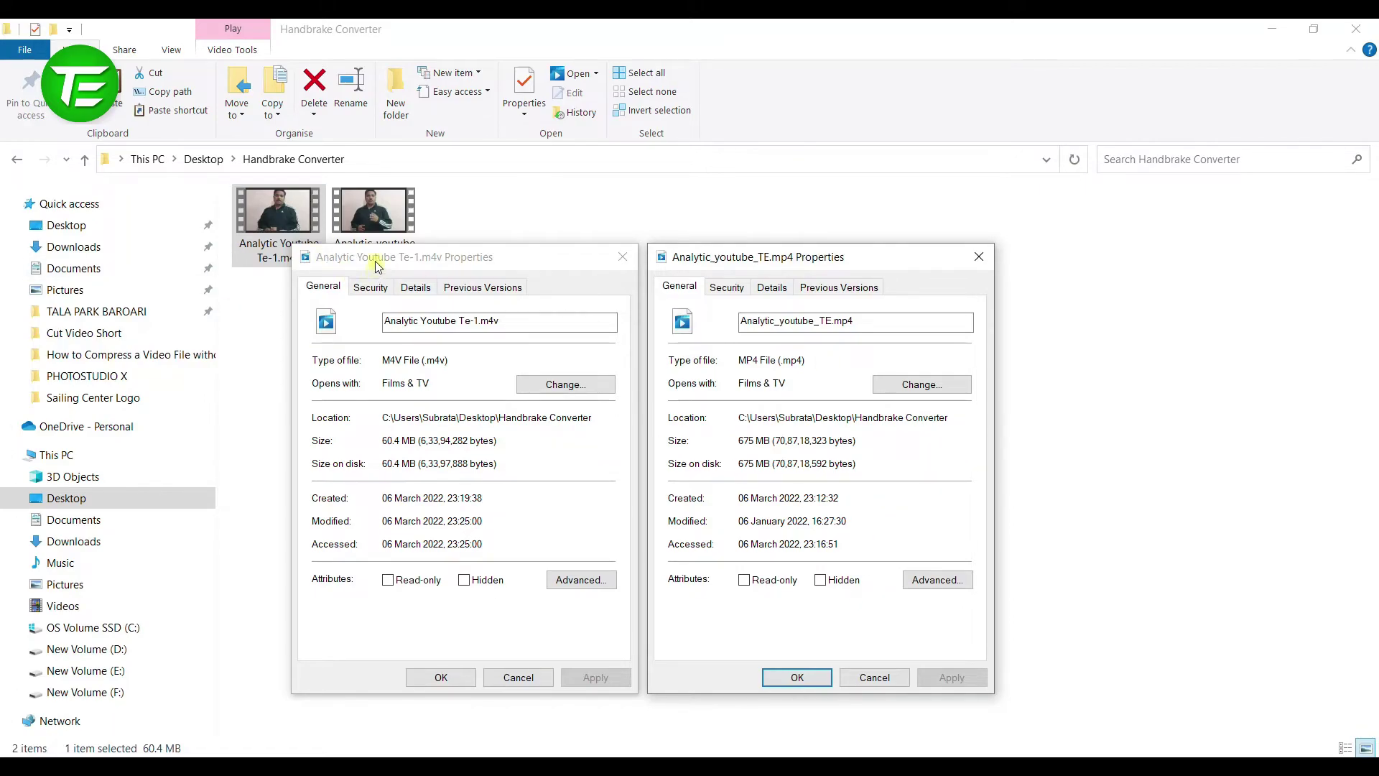
{"action": "left_click_drag", "start_coordinate": [374, 260], "coordinate": [330, 302]}
{"action": "left_click_drag", "start_coordinate": [747, 265], "coordinate": [706, 306]}
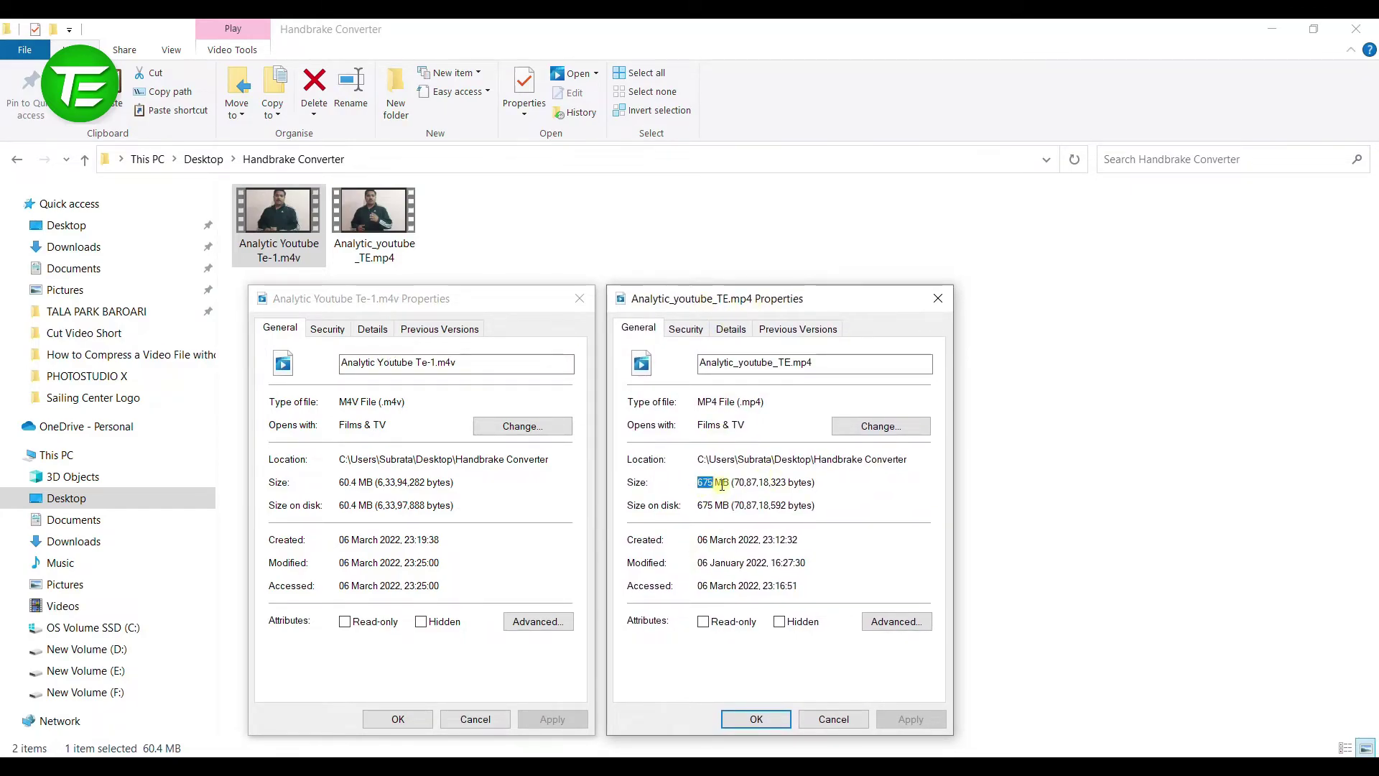
Compare the size of the compressed file with that of the original, and close both properties windows.
{"action": "left_click", "coordinate": [421, 298]}
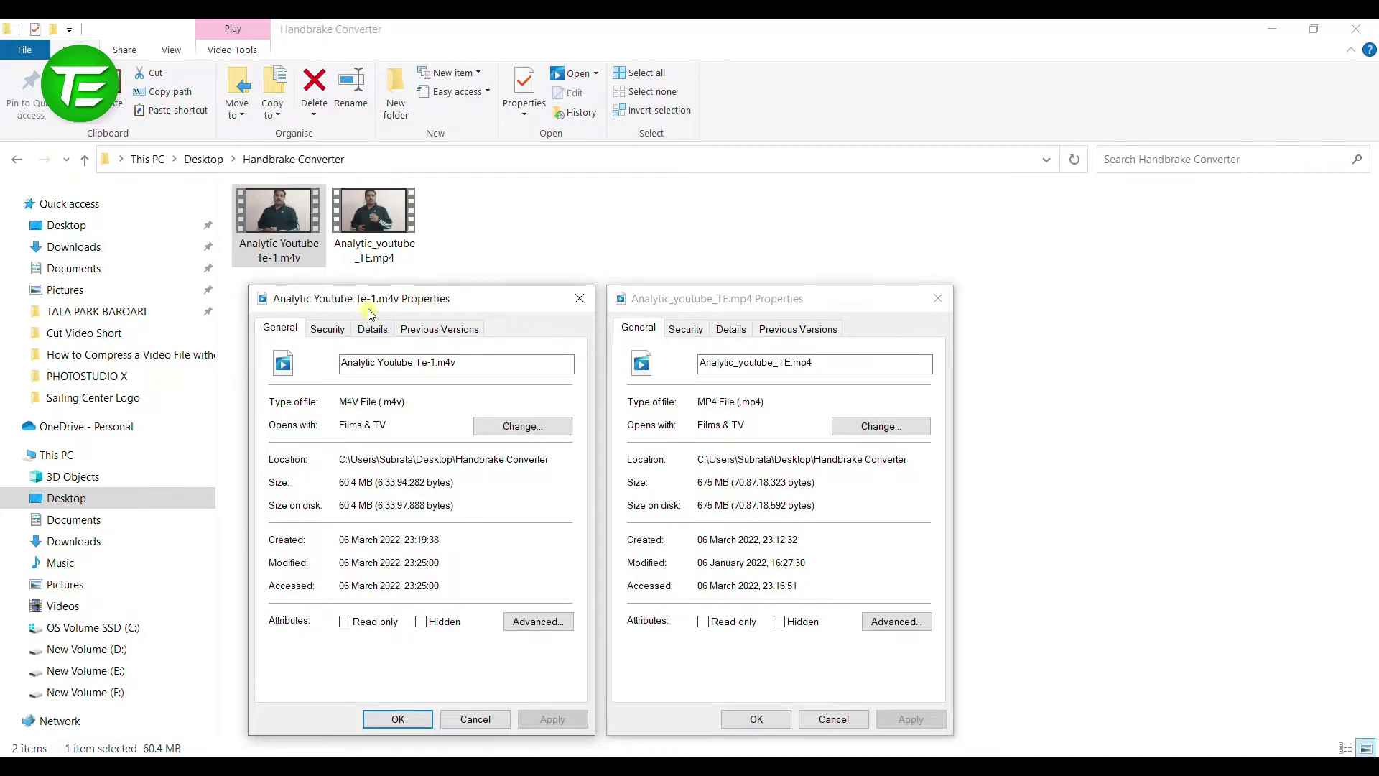
{"action": "left_click_drag", "start_coordinate": [339, 482], "coordinate": [371, 483]}
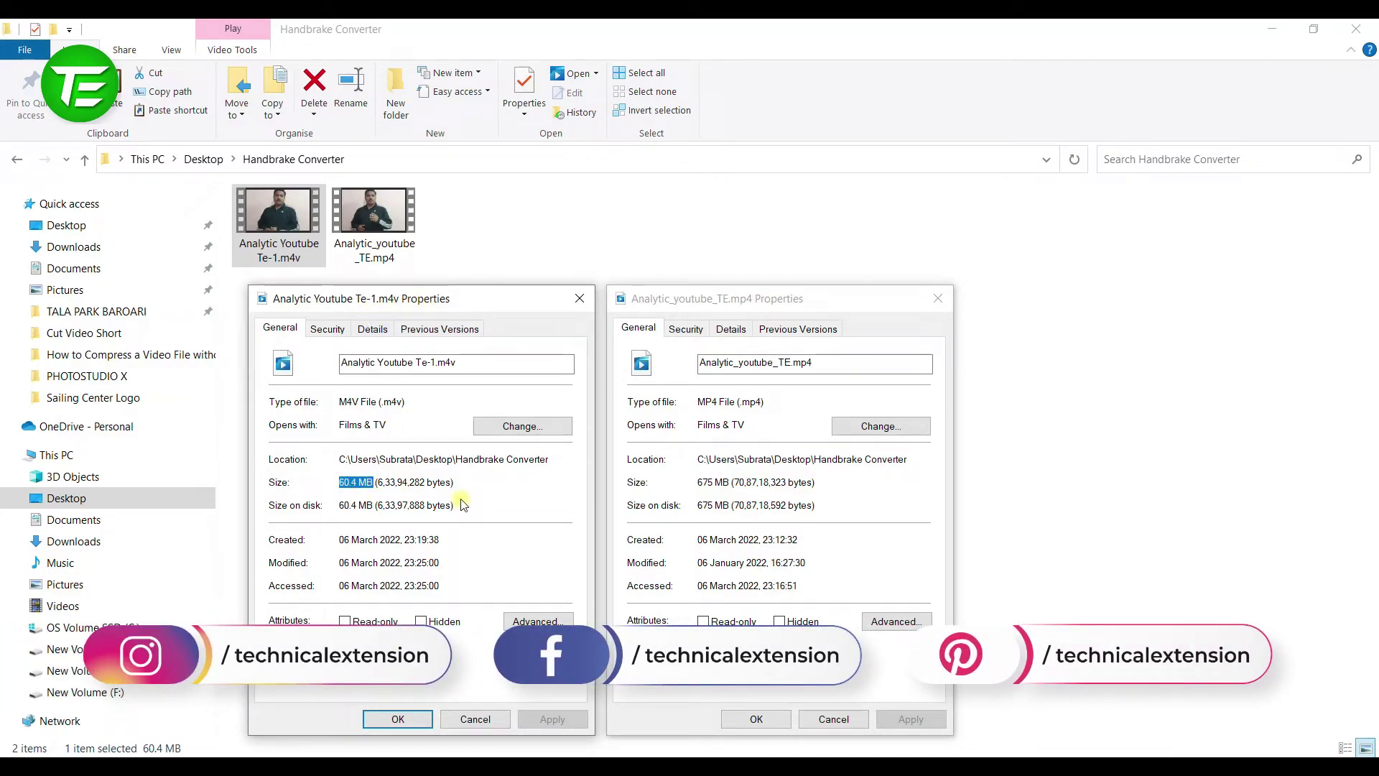
{"action": "left_click", "coordinate": [493, 718]}
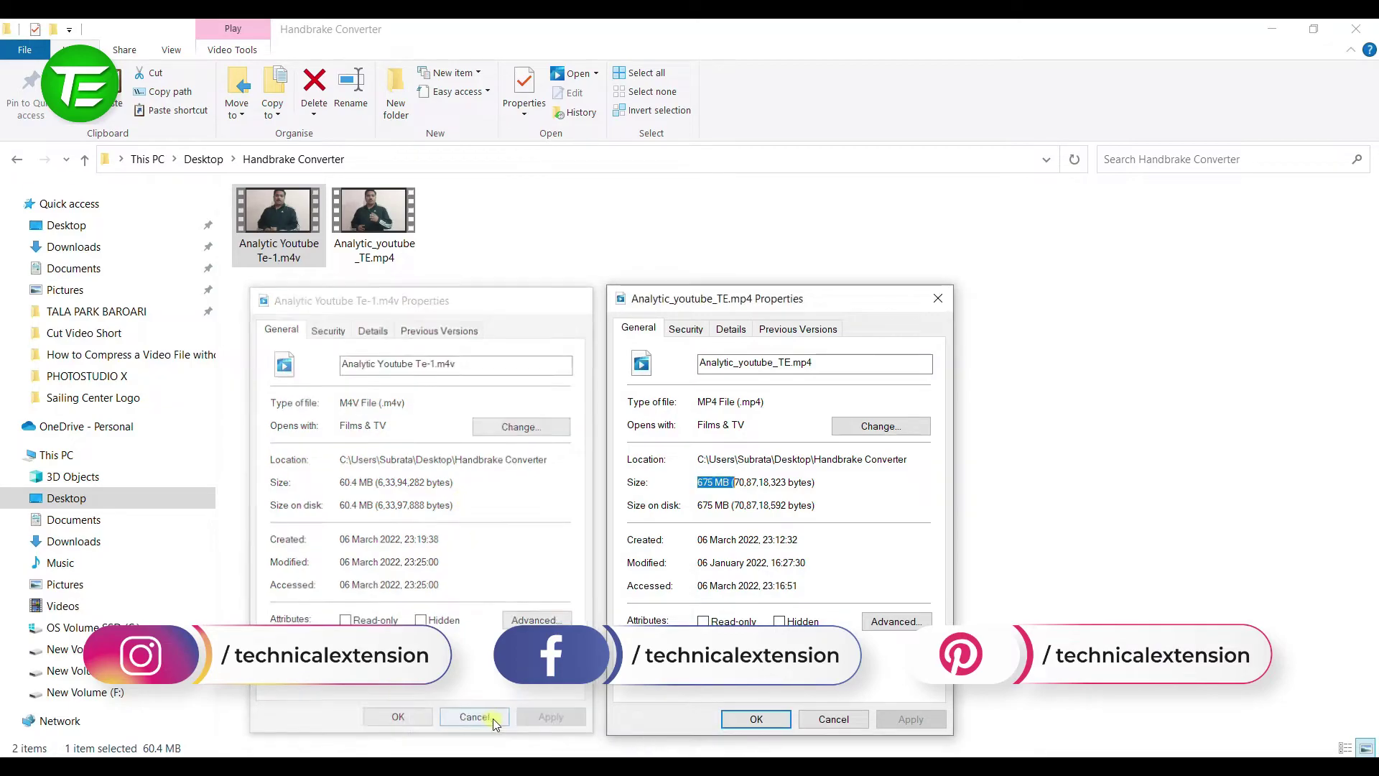
{"action": "key", "text": "Escape"}
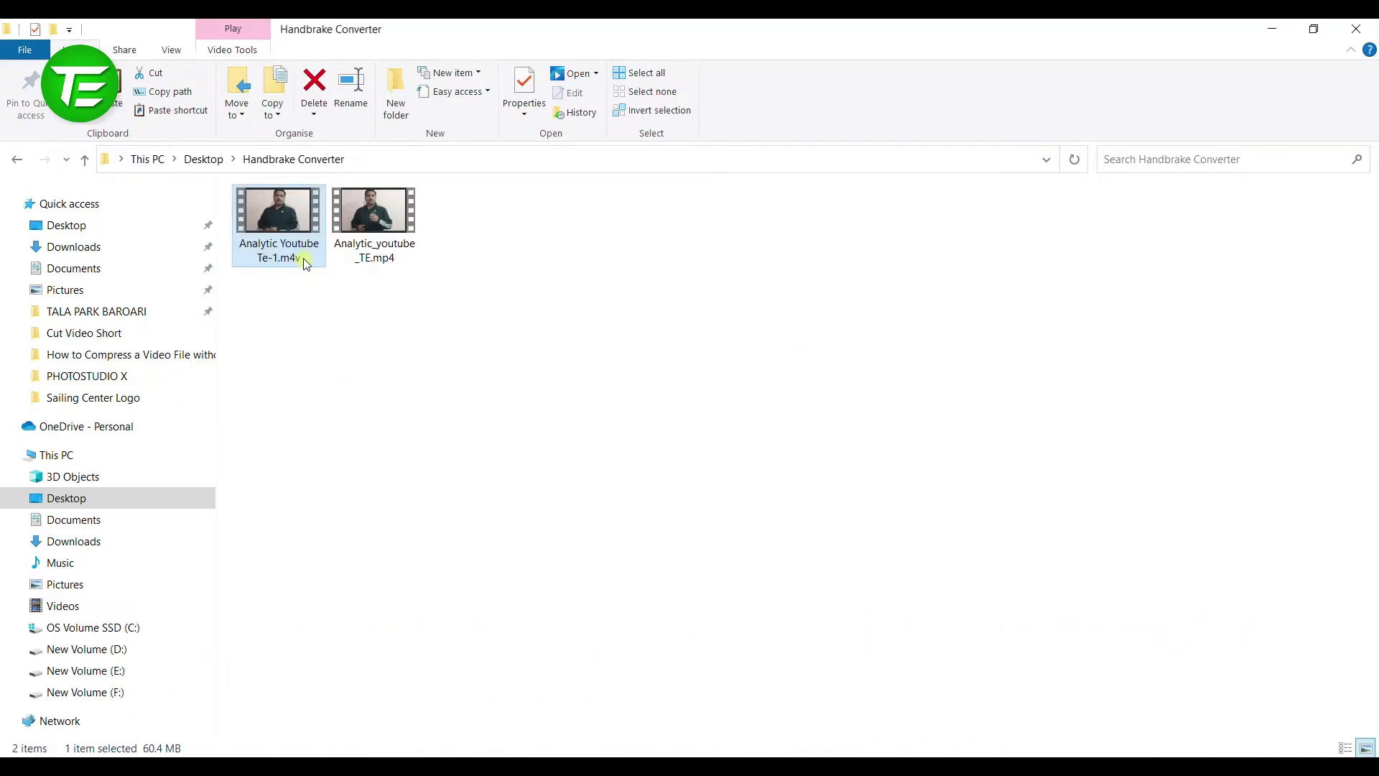
Play Analytic_youtube_TE.mp4, skip ahead to inspect its quality in full screen, and close the player.
{"action": "double_click", "coordinate": [374, 239]}
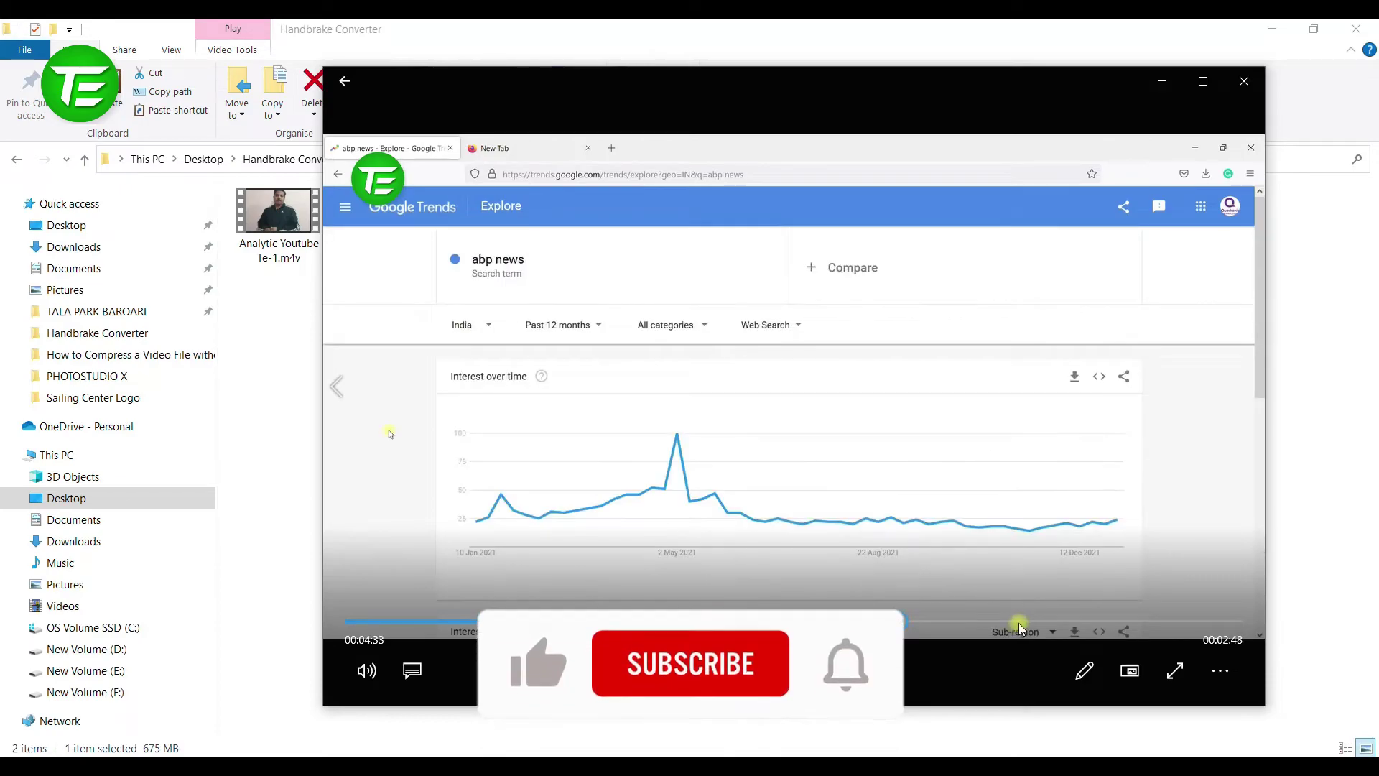
{"action": "left_click", "coordinate": [1076, 622]}
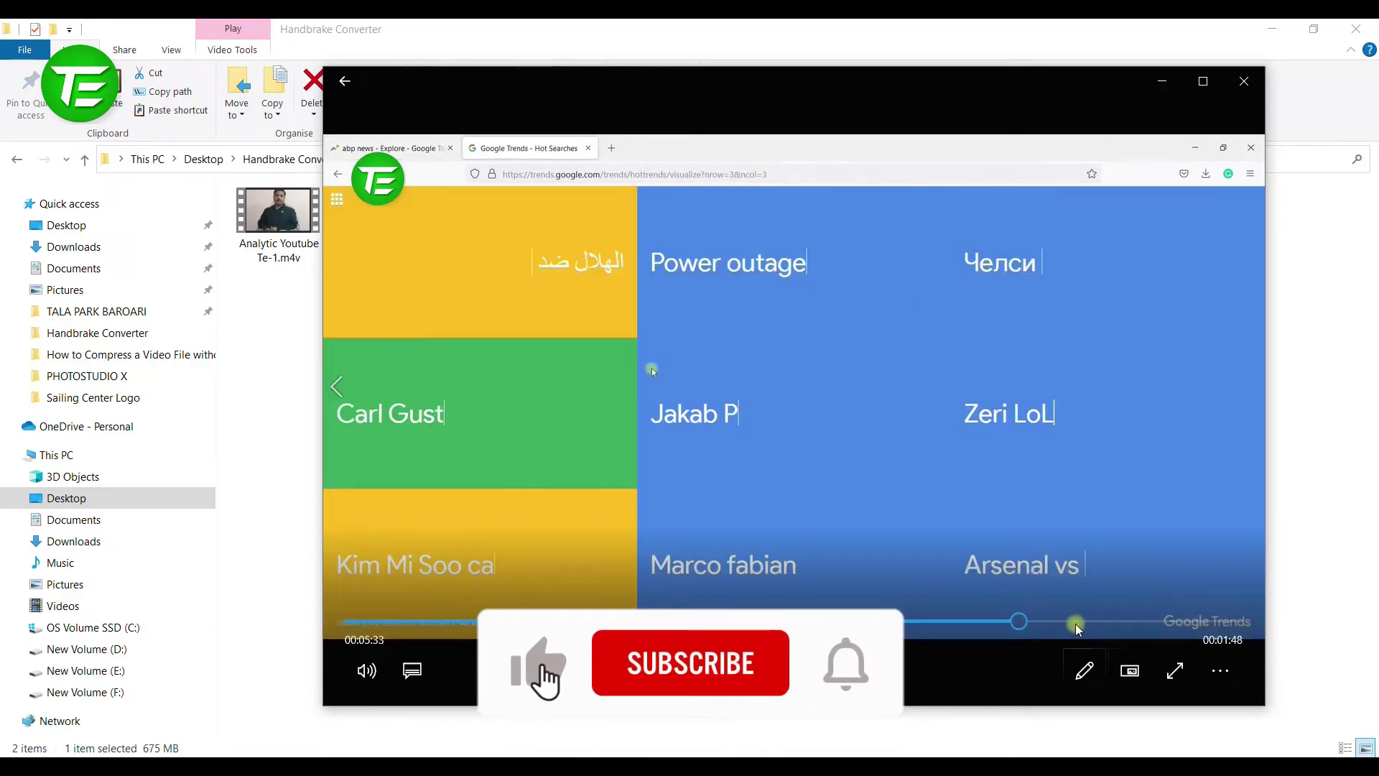
{"action": "double_click", "coordinate": [930, 537]}
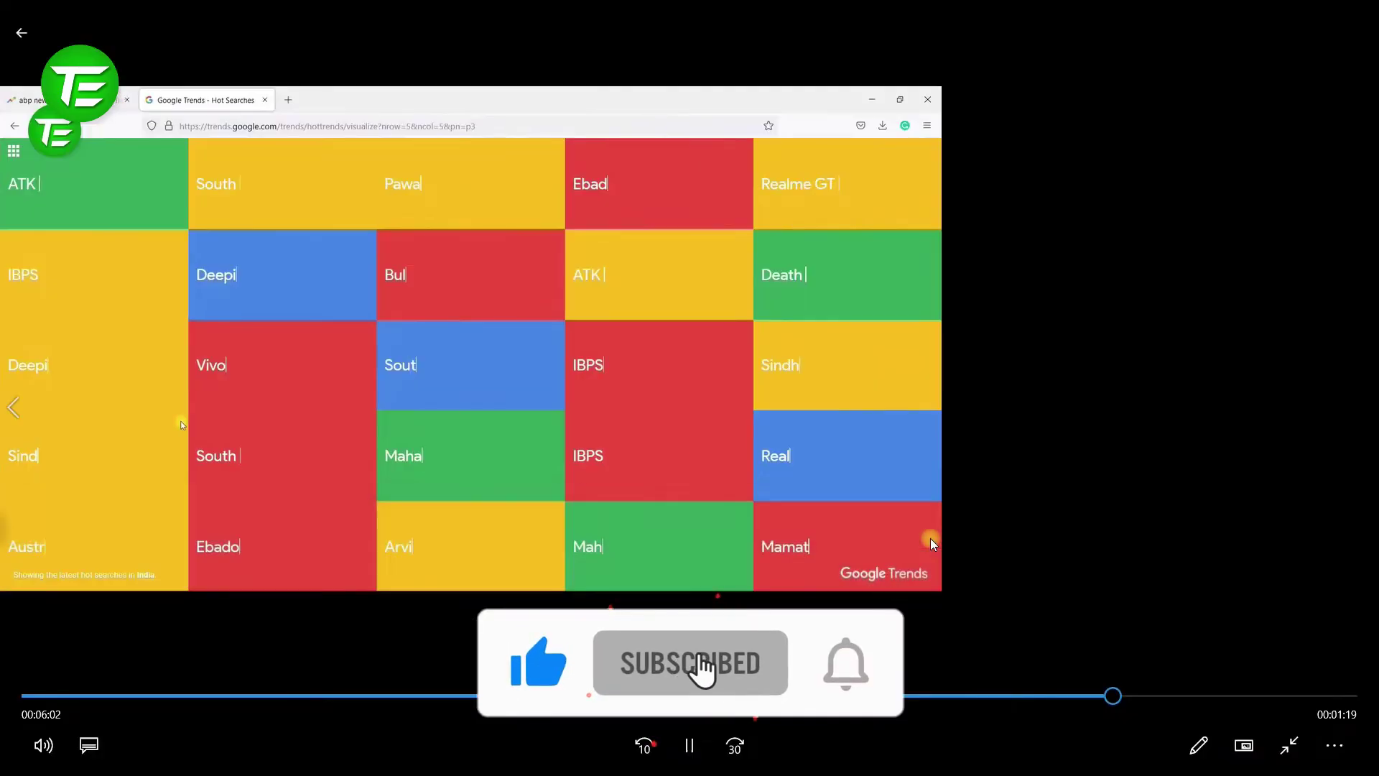
{"action": "double_click", "coordinate": [929, 537]}
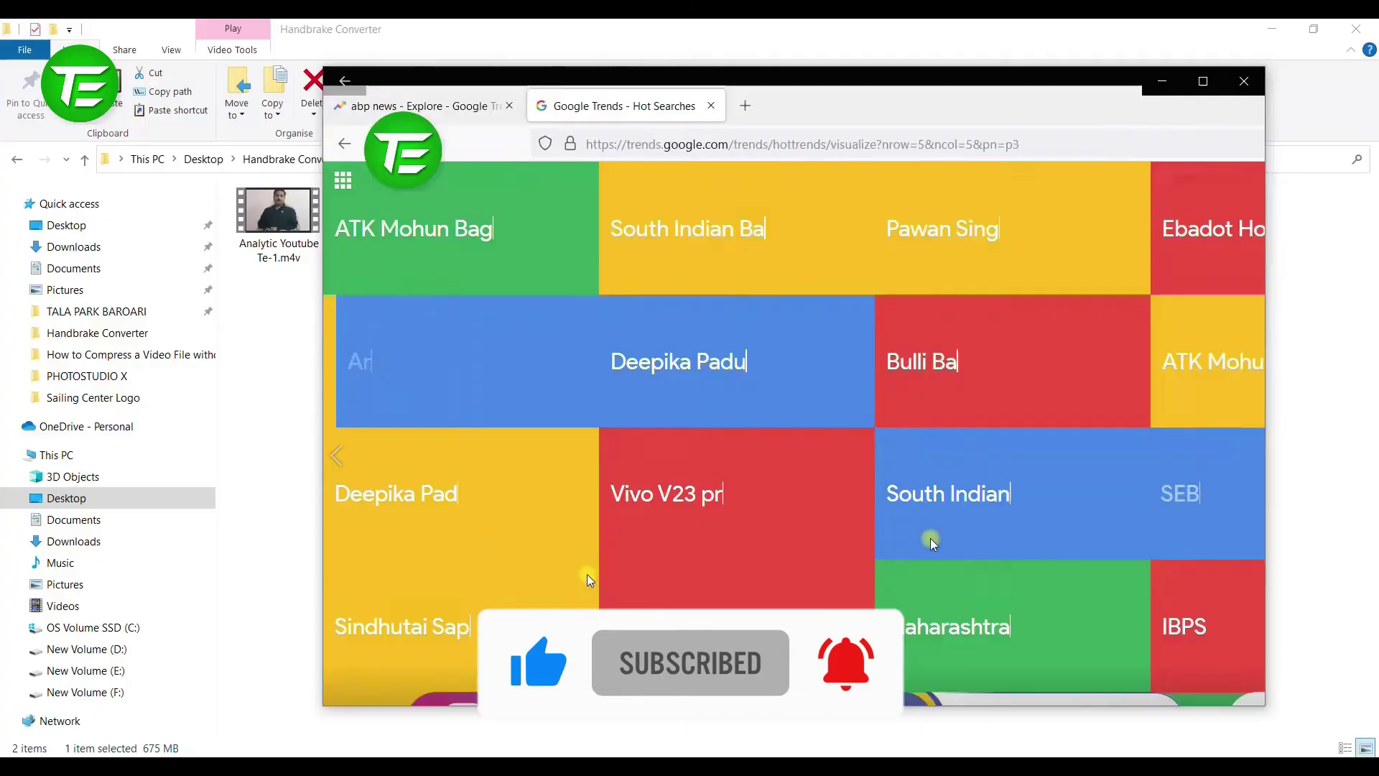
{"action": "left_click", "coordinate": [1247, 64]}
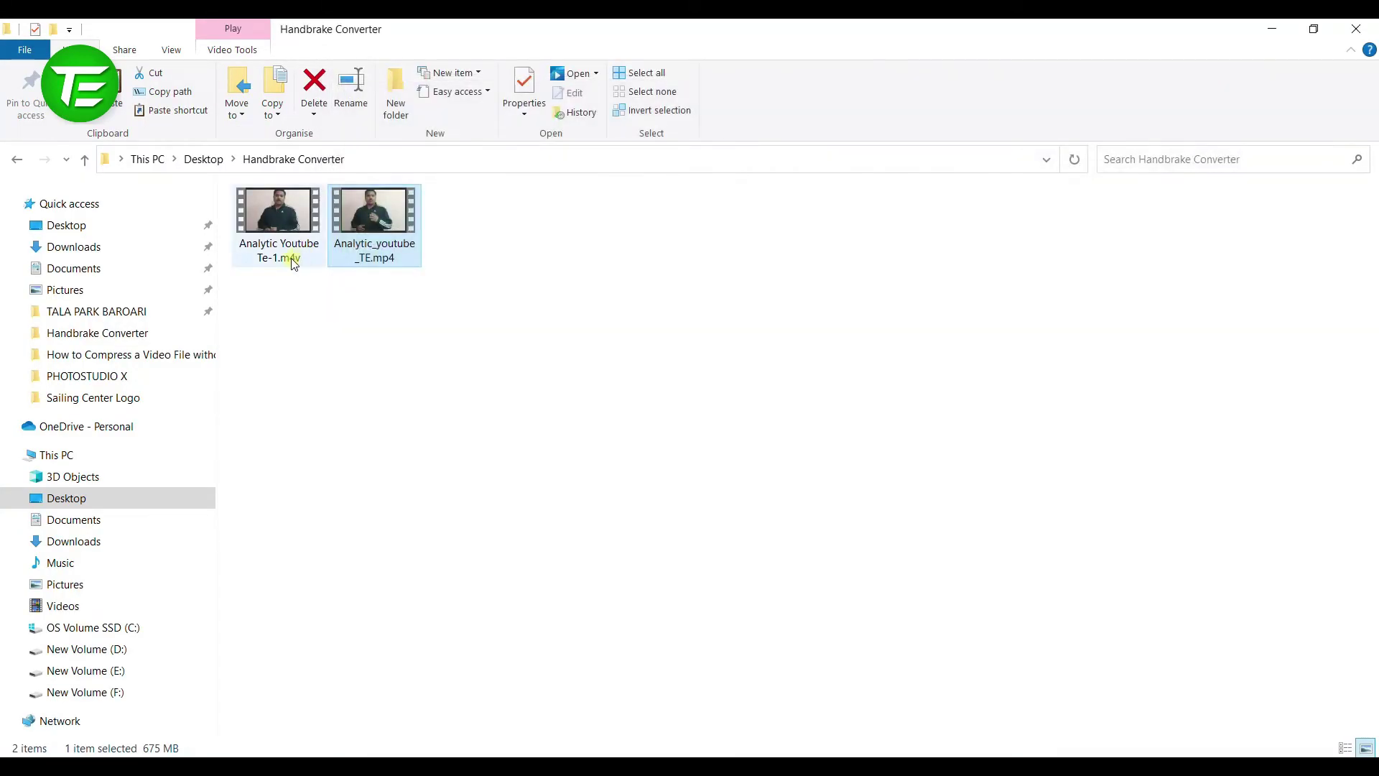
Play Analytic Youtube Te-1.m4v and skip forward through it to about 5:33 to inspect its picture quality.
{"action": "left_click", "coordinate": [294, 262]}
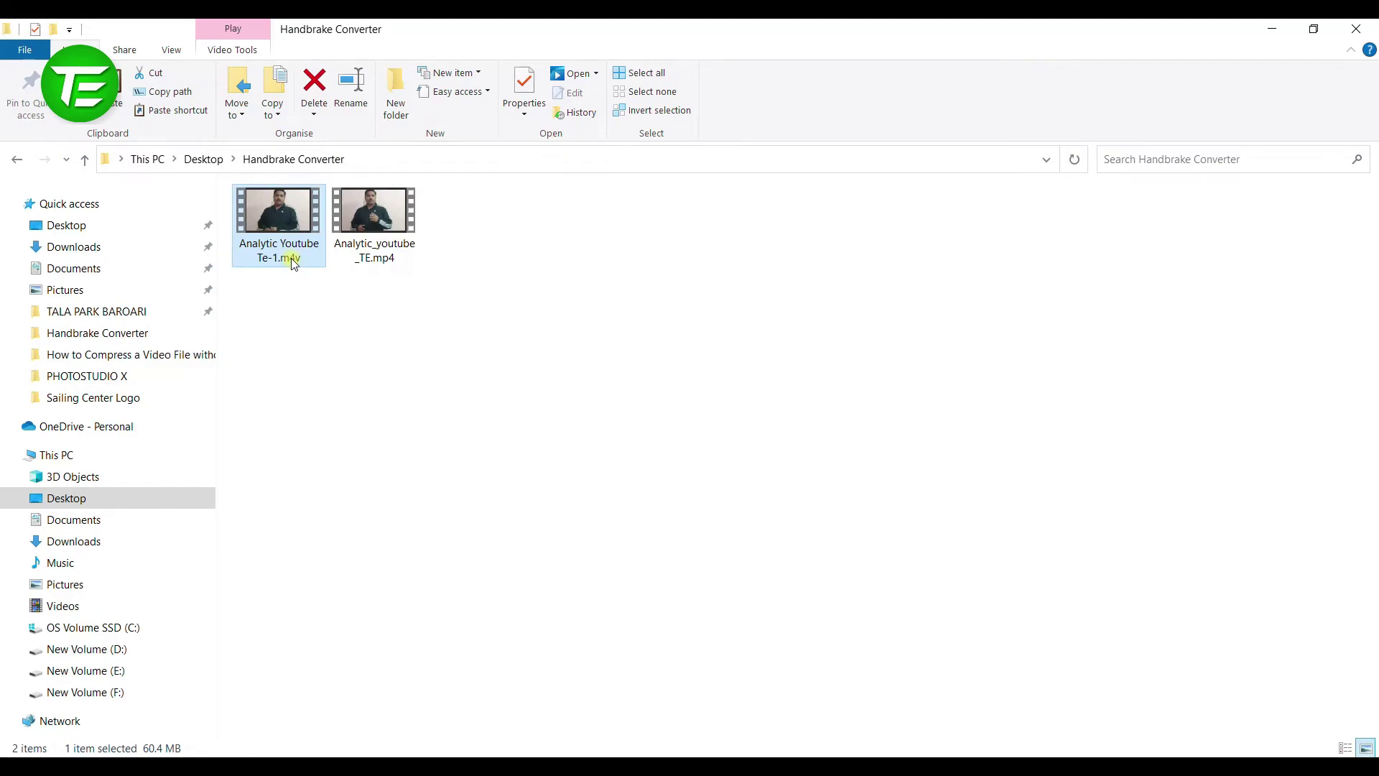
{"action": "double_click", "coordinate": [294, 263]}
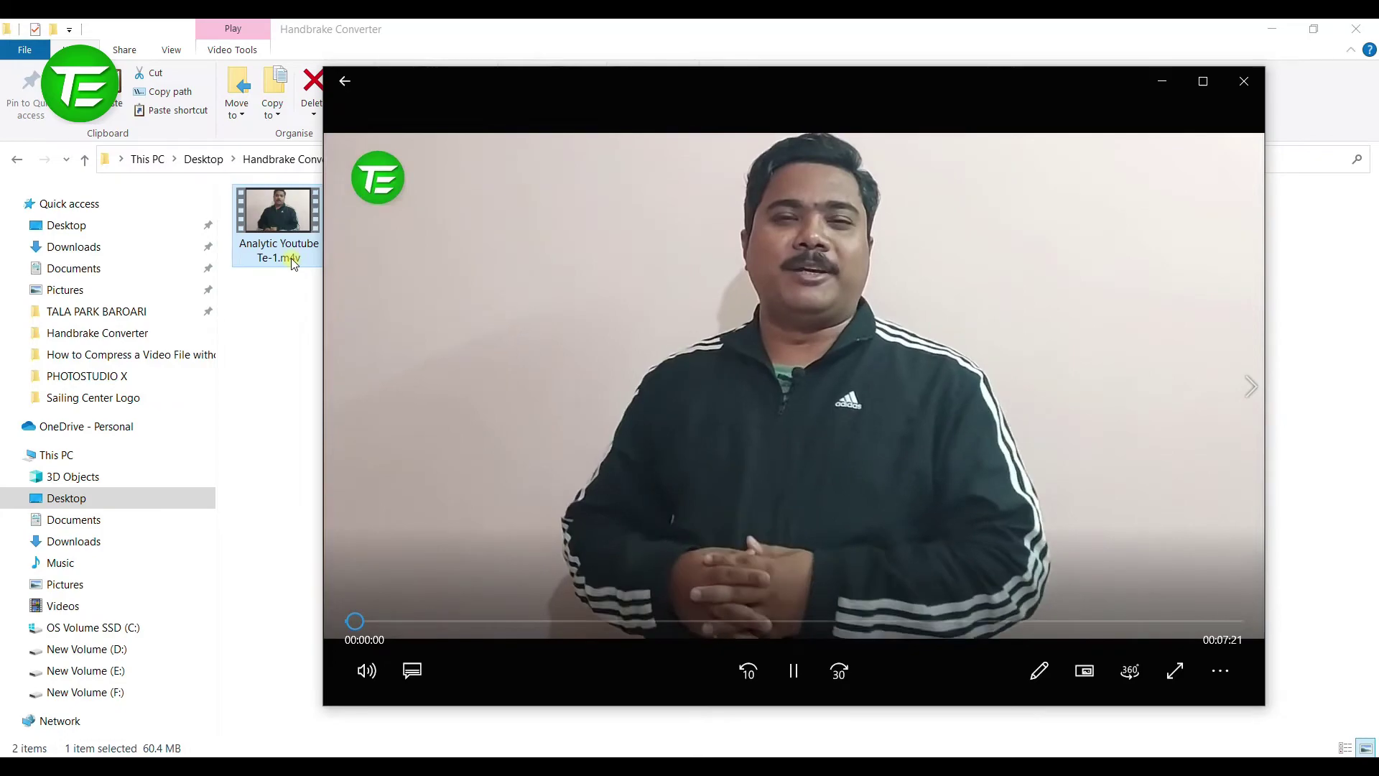
{"action": "left_click", "coordinate": [573, 621]}
{"action": "left_click", "coordinate": [696, 622]}
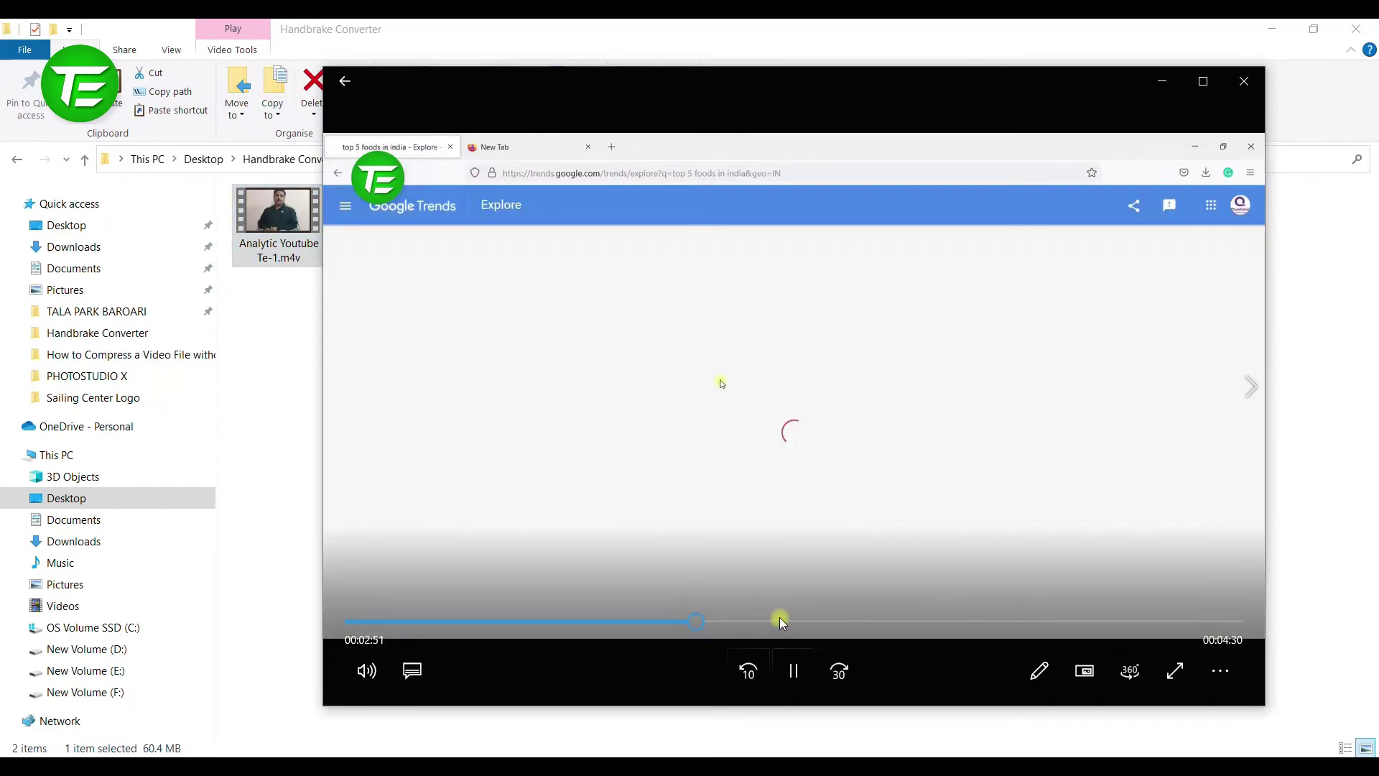
{"action": "left_click", "coordinate": [786, 619]}
{"action": "left_click", "coordinate": [890, 620]}
{"action": "left_click", "coordinate": [984, 622]}
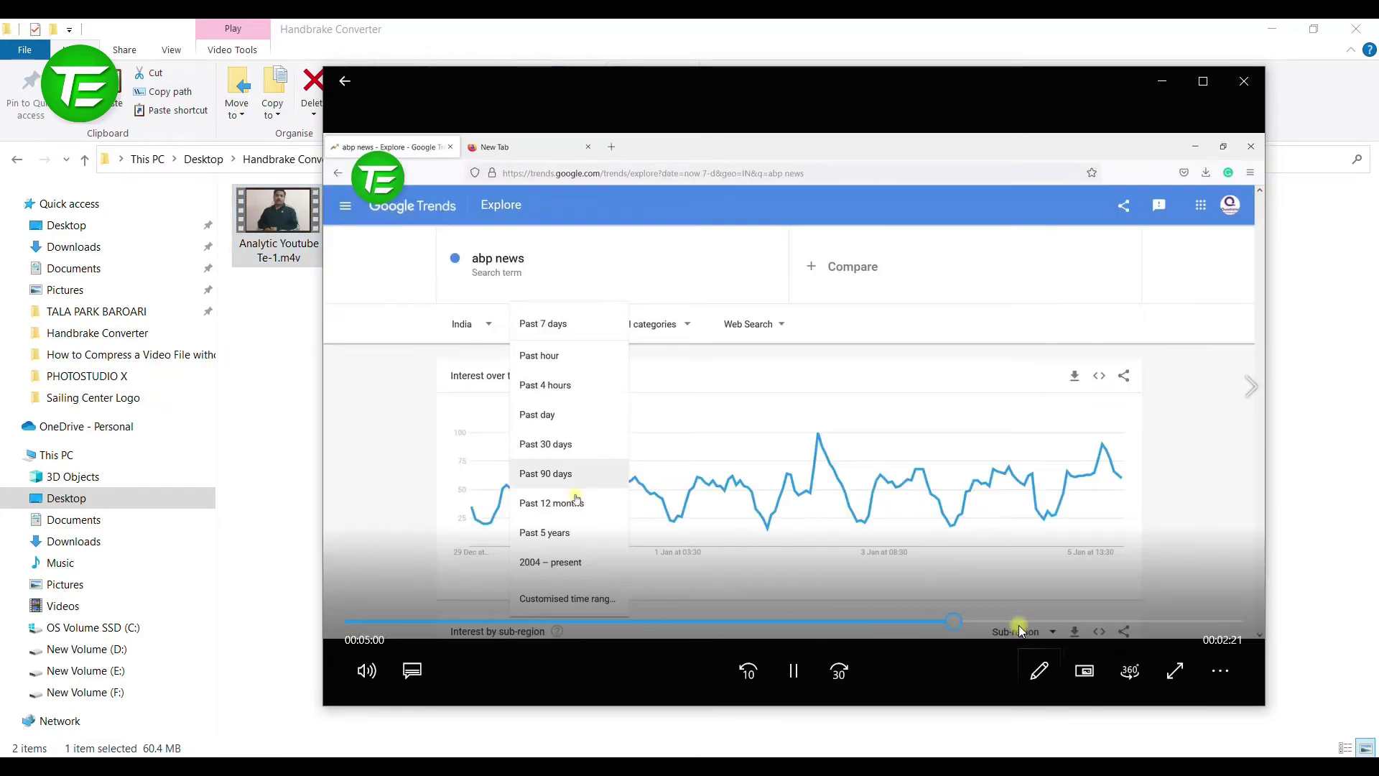
{"action": "left_click", "coordinate": [1019, 622]}
Inspect the rest of the compressed video in full screen up to about 6:45, and return to the two files in the folder.
{"action": "double_click", "coordinate": [904, 490]}
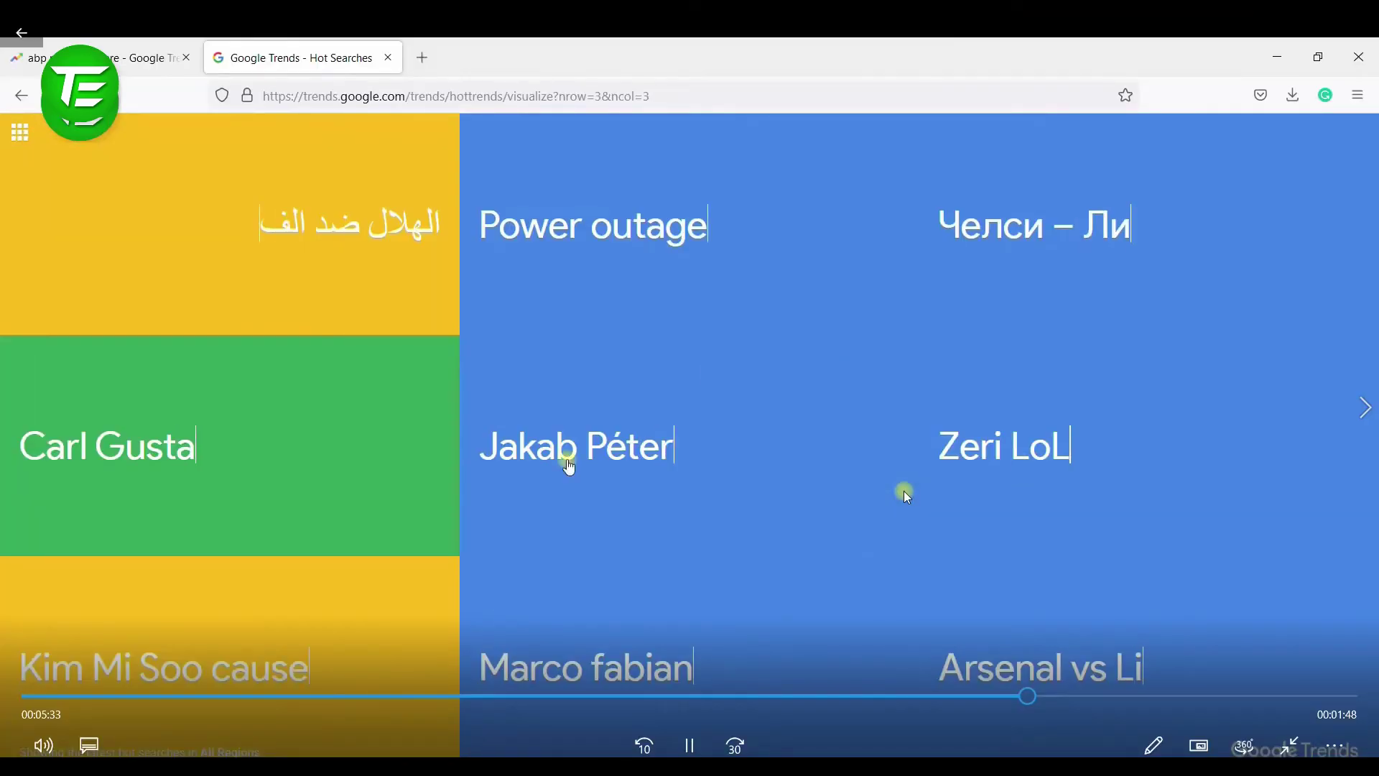
{"action": "left_click", "coordinate": [1090, 695]}
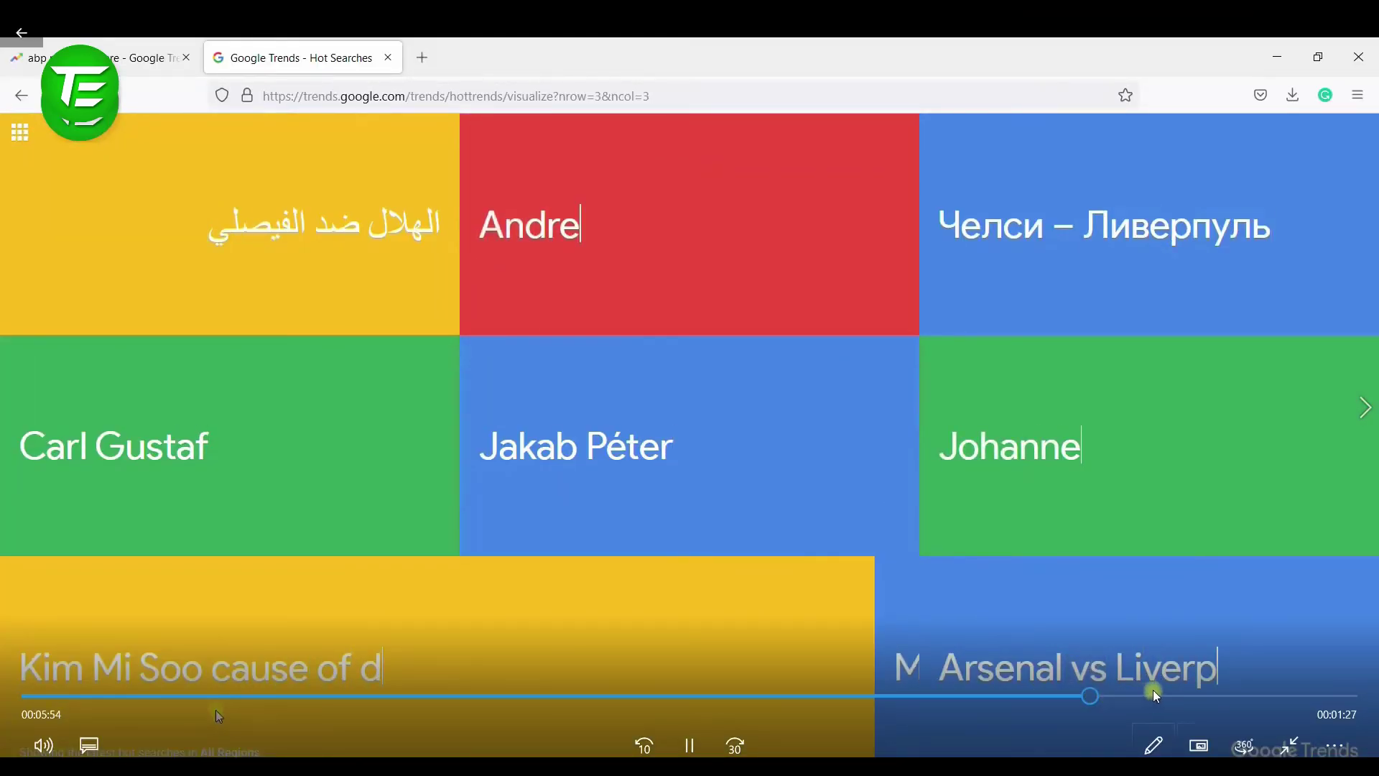
{"action": "left_click", "coordinate": [1180, 688]}
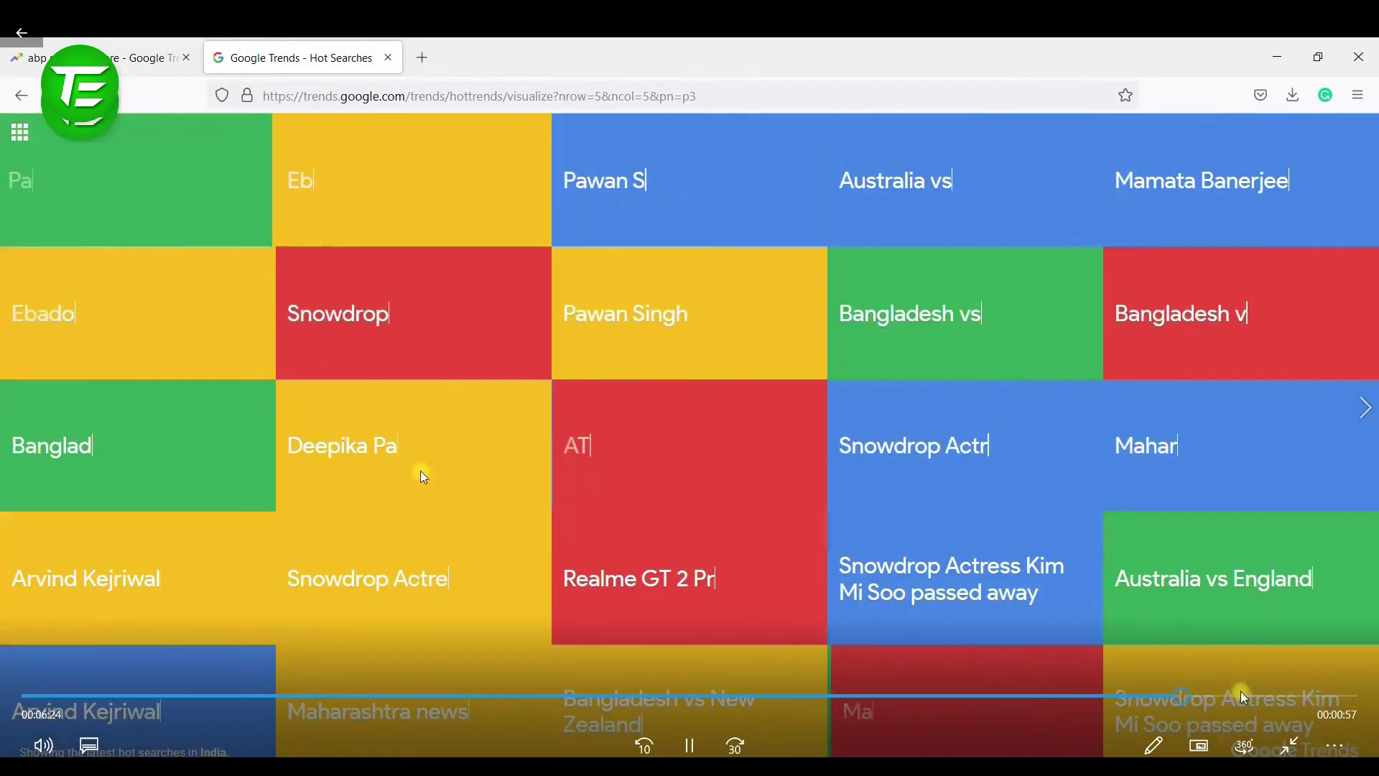
{"action": "left_click", "coordinate": [1240, 694]}
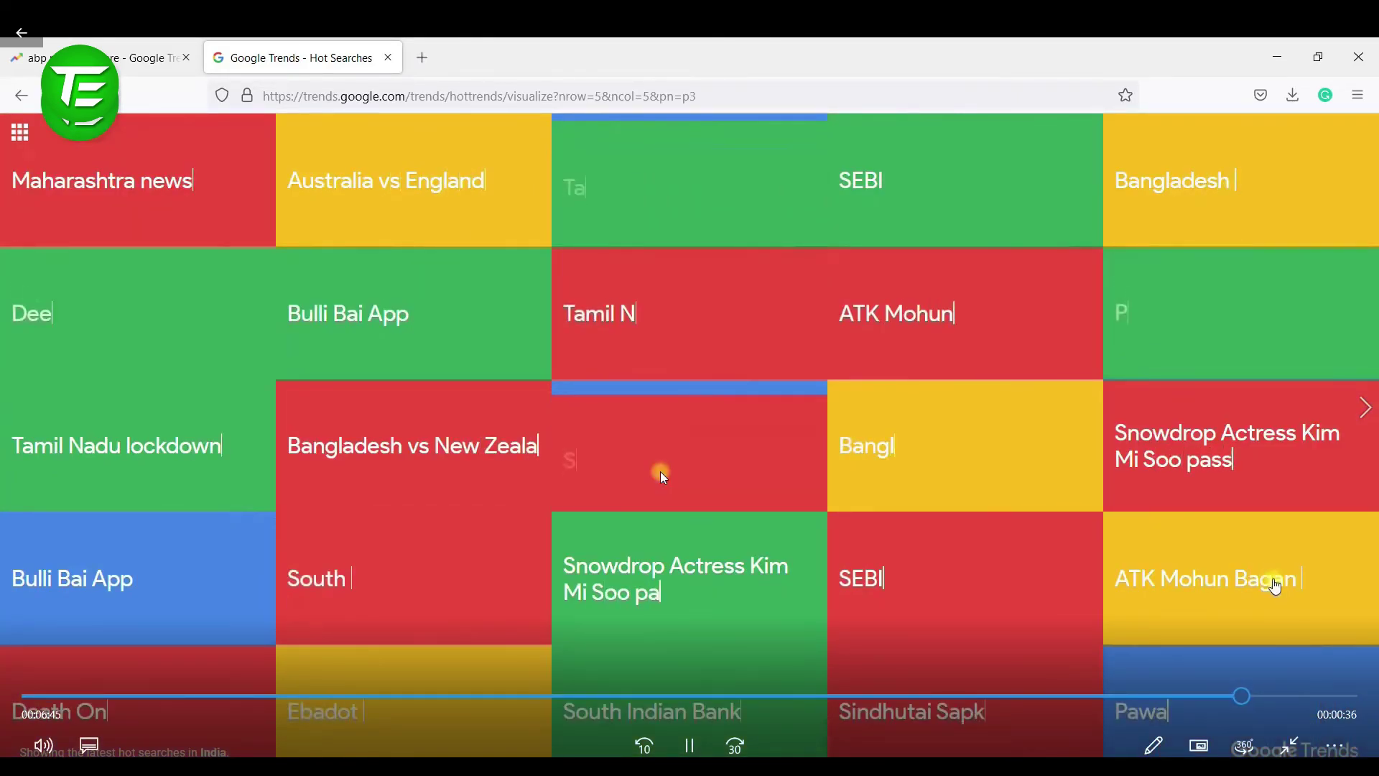
{"action": "double_click", "coordinate": [661, 471]}
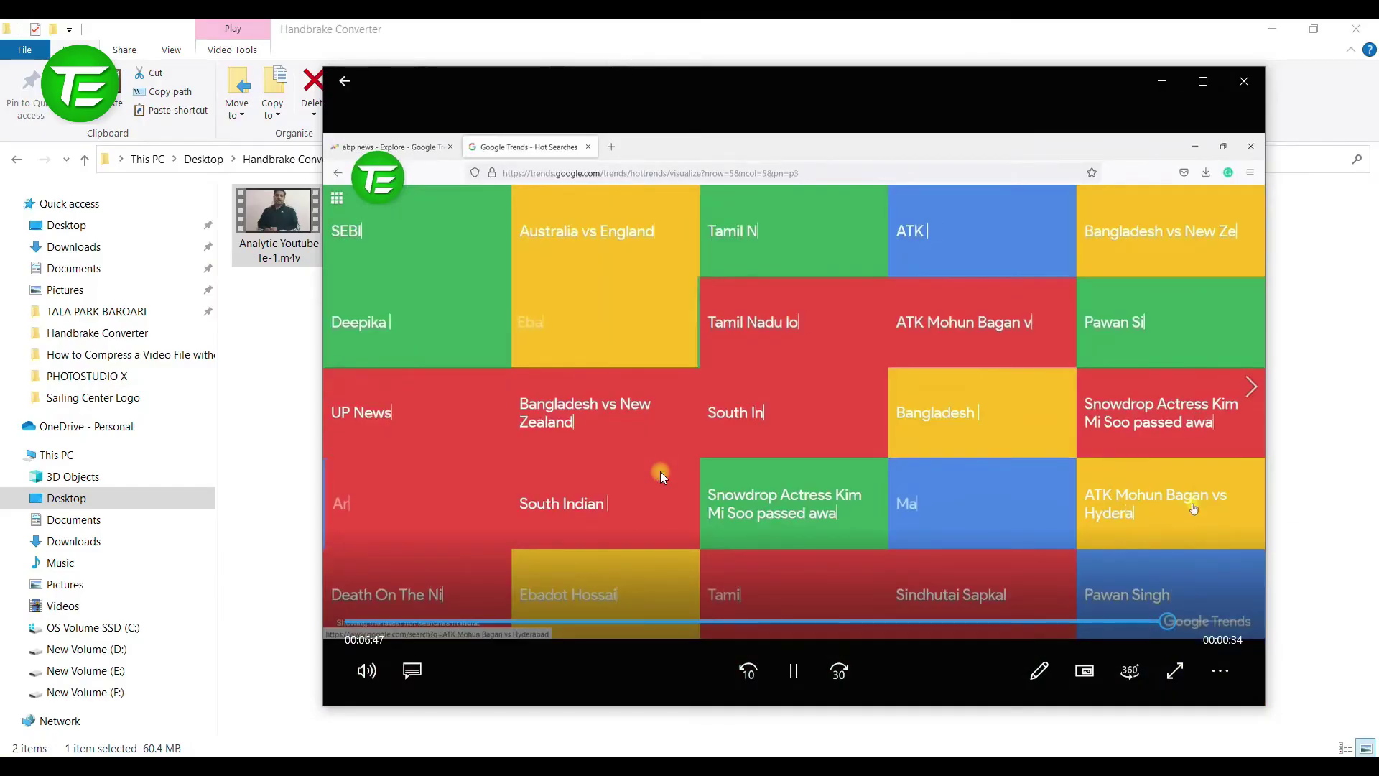
{"action": "left_click", "coordinate": [1244, 82]}
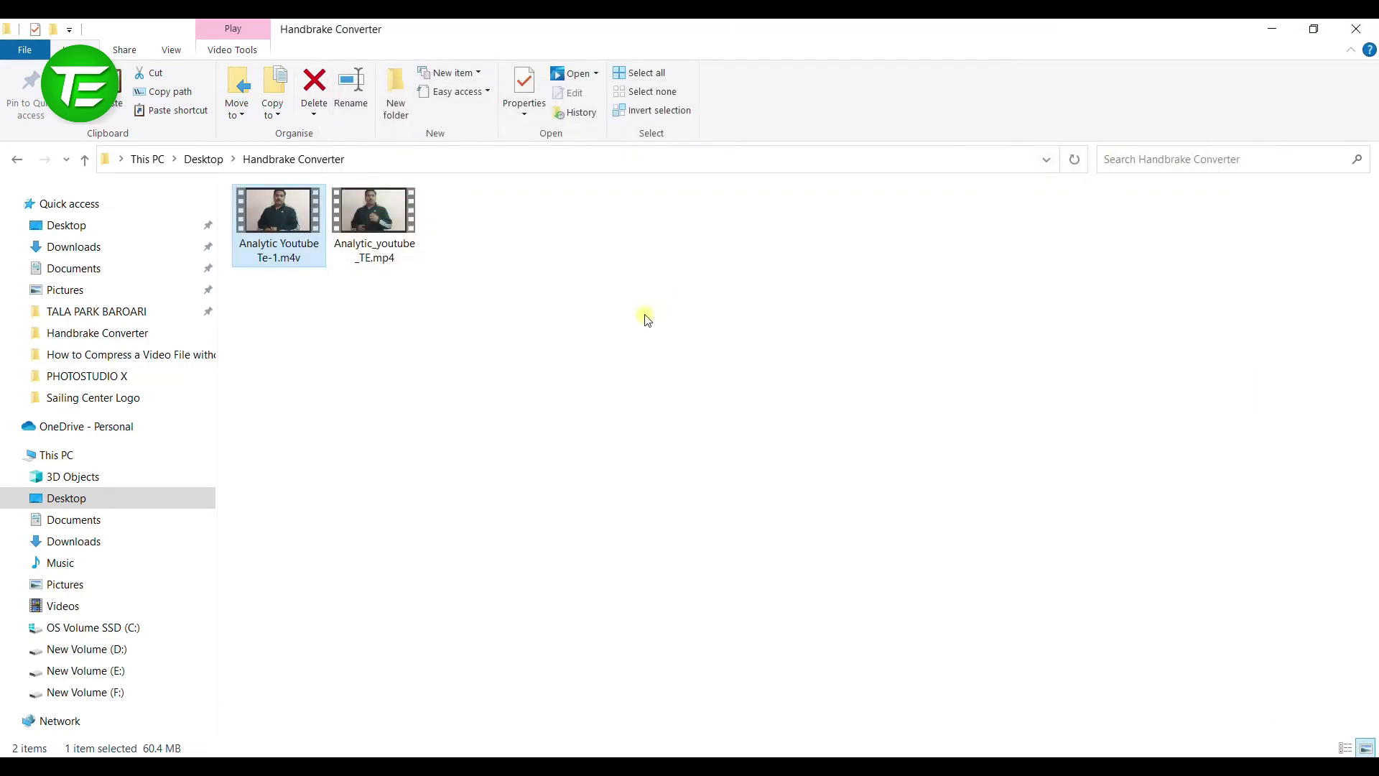
{"action": "left_click", "coordinate": [407, 249]}
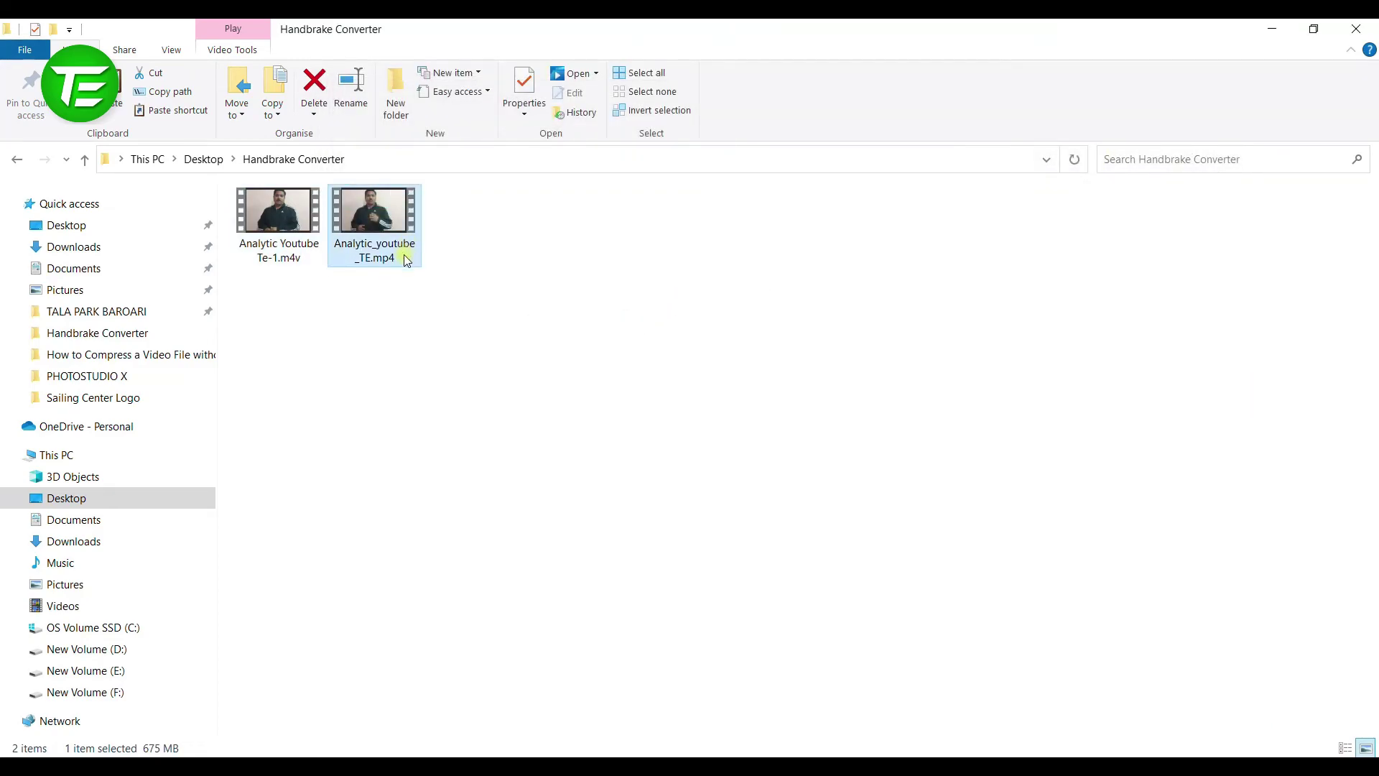
{"action": "left_click", "coordinate": [281, 247]}
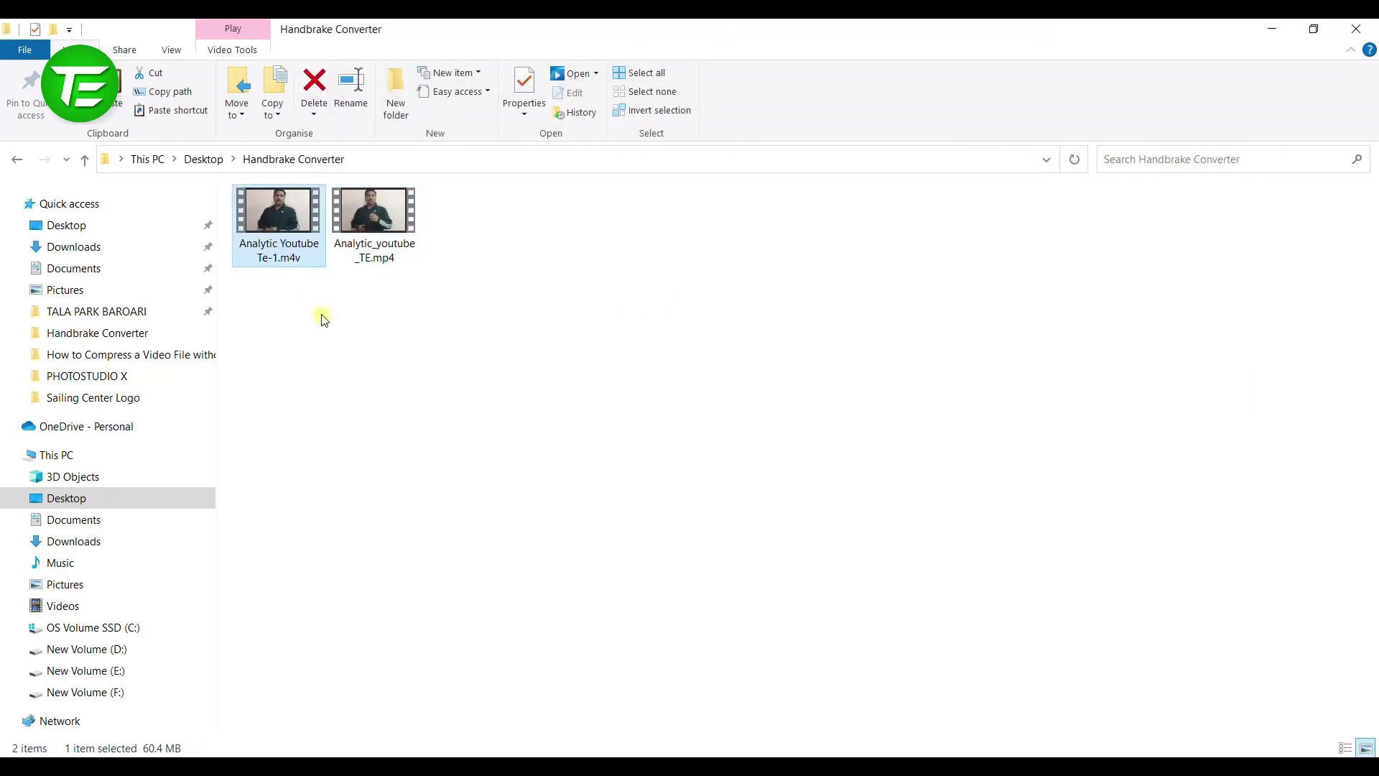